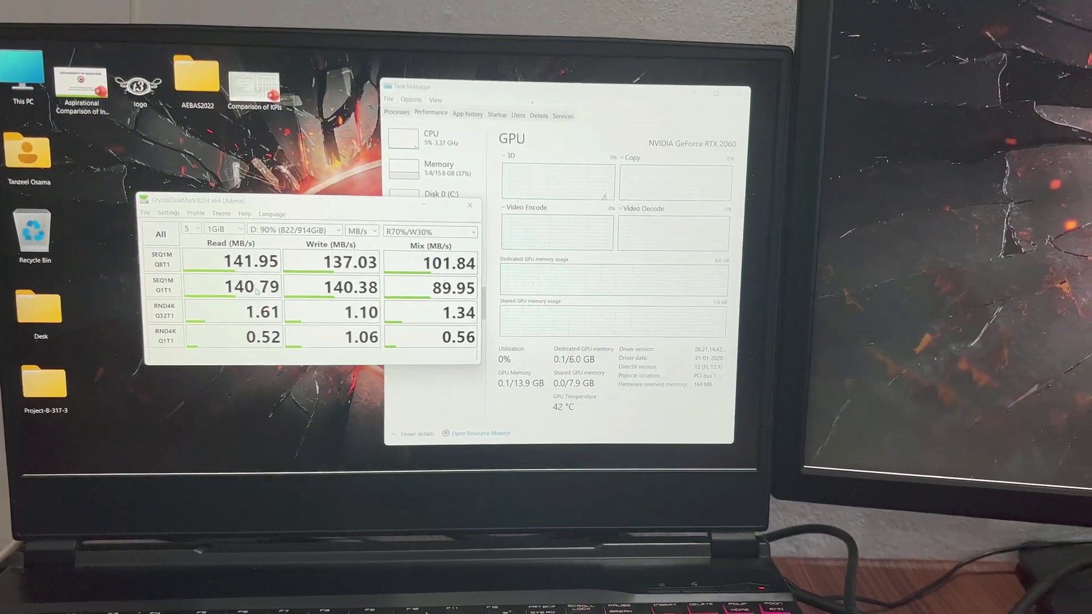
Minimize CrystalDiskMark and decline Norton's scan of the newly detected One Touch drive.
{"action": "left_click", "coordinate": [435, 200]}
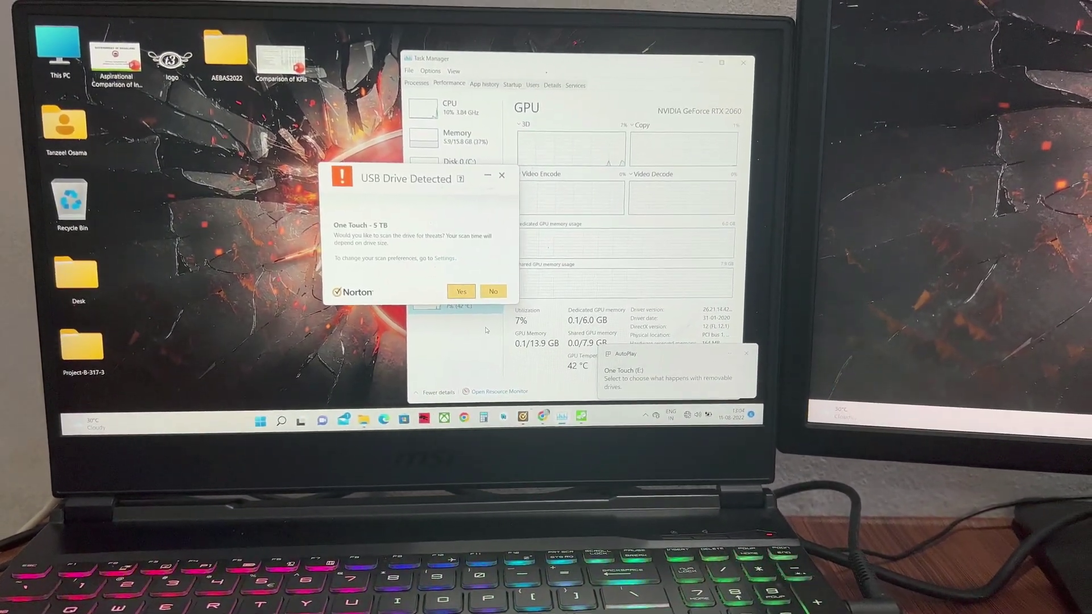
{"action": "left_click", "coordinate": [497, 289]}
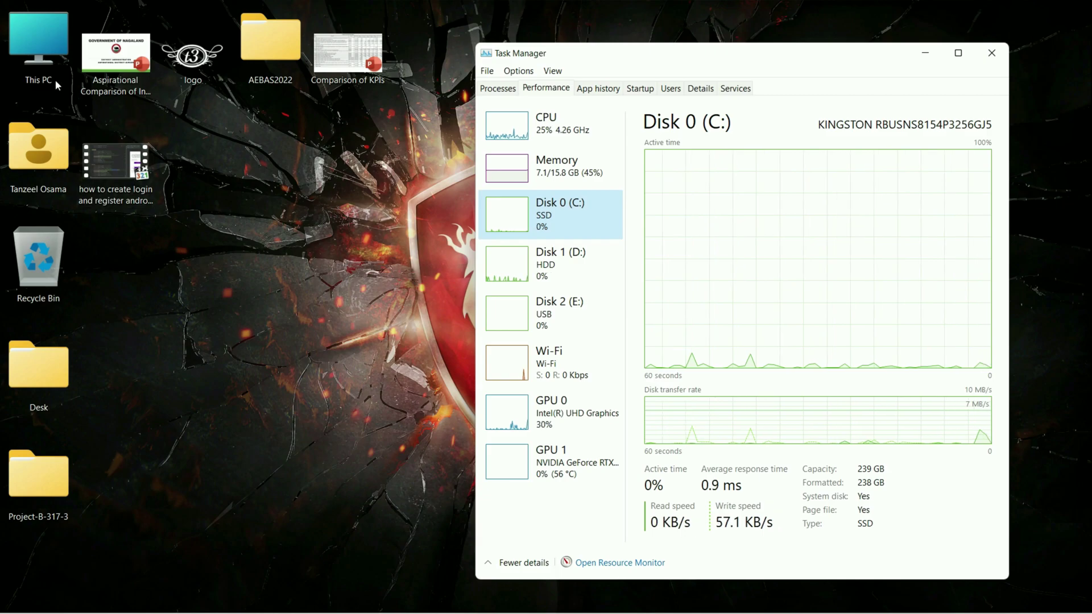
Check One Touch (E:) properties for its 4.54 TB capacity, then open the drive's four files.
{"action": "double_click", "coordinate": [51, 71]}
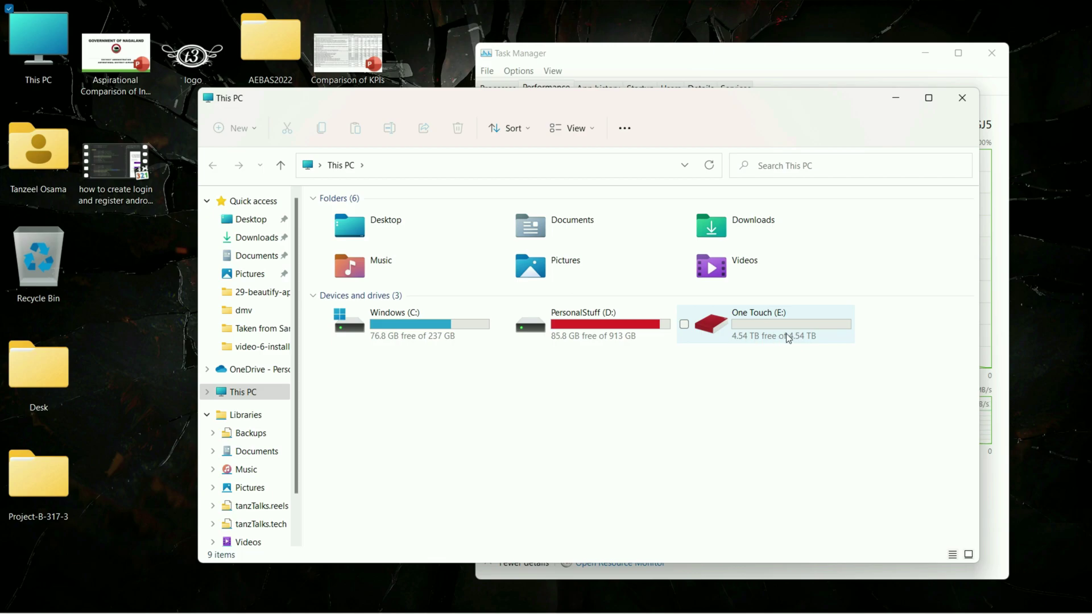
{"action": "right_click", "coordinate": [744, 339]}
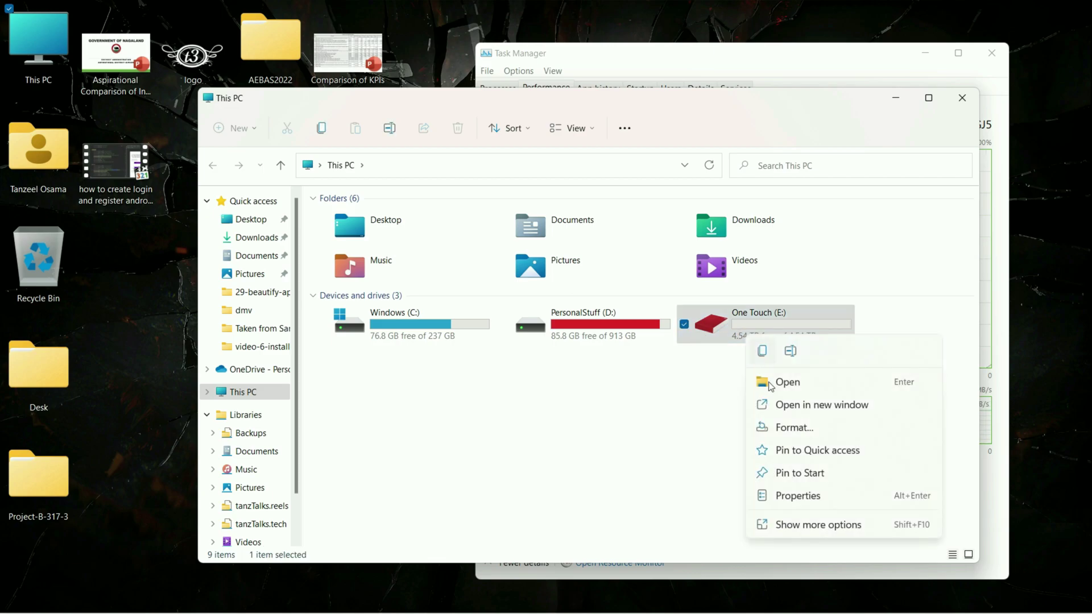
{"action": "left_click", "coordinate": [800, 492]}
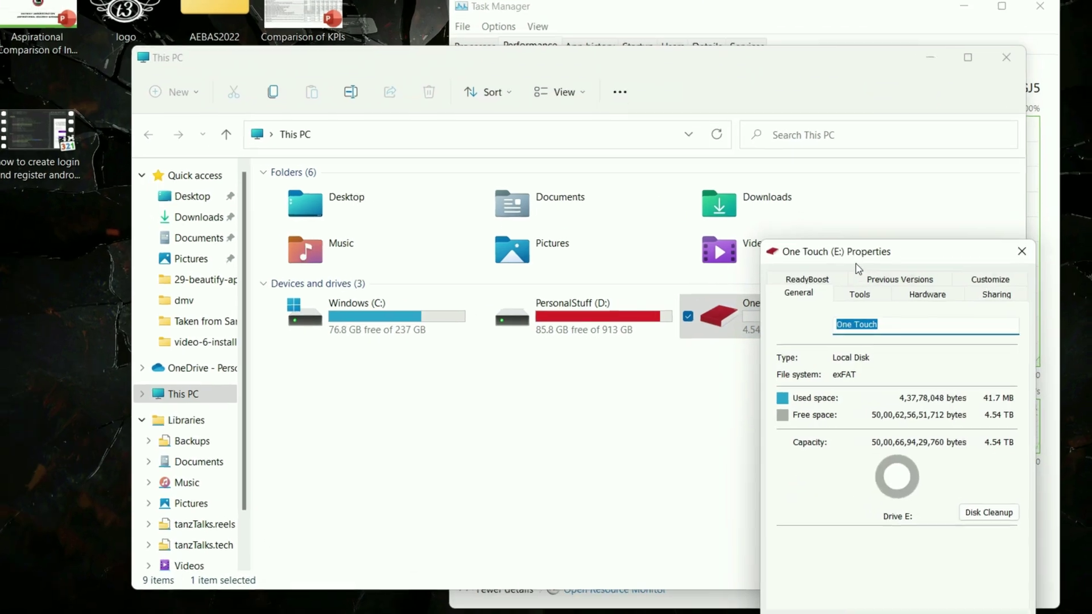
{"action": "left_click_drag", "start_coordinate": [836, 276], "coordinate": [556, 190]}
{"action": "left_click_drag", "start_coordinate": [473, 32], "coordinate": [468, 29]}
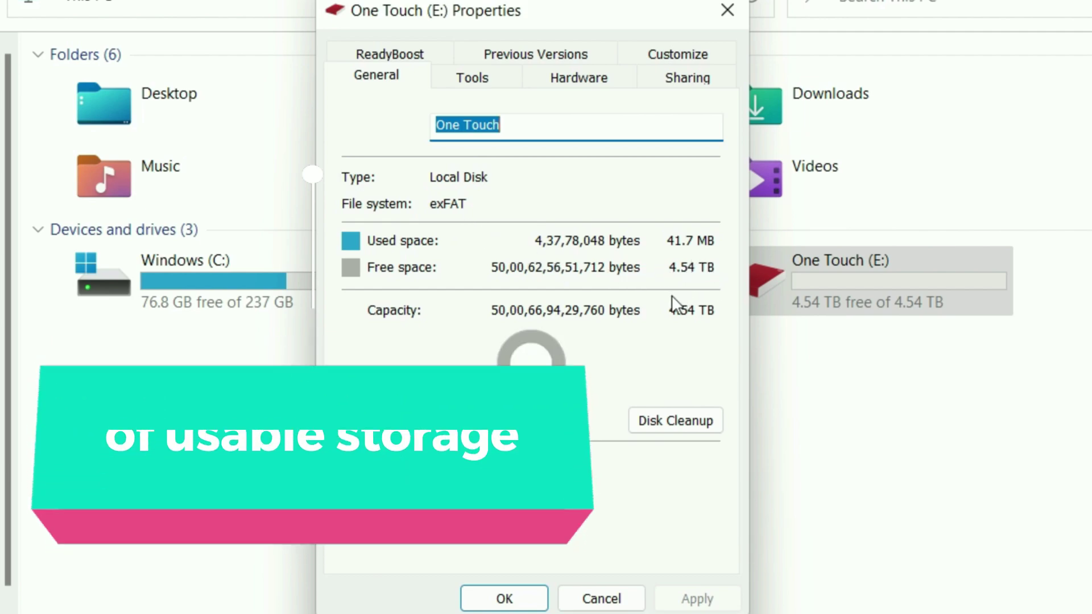
{"action": "left_click", "coordinate": [515, 598]}
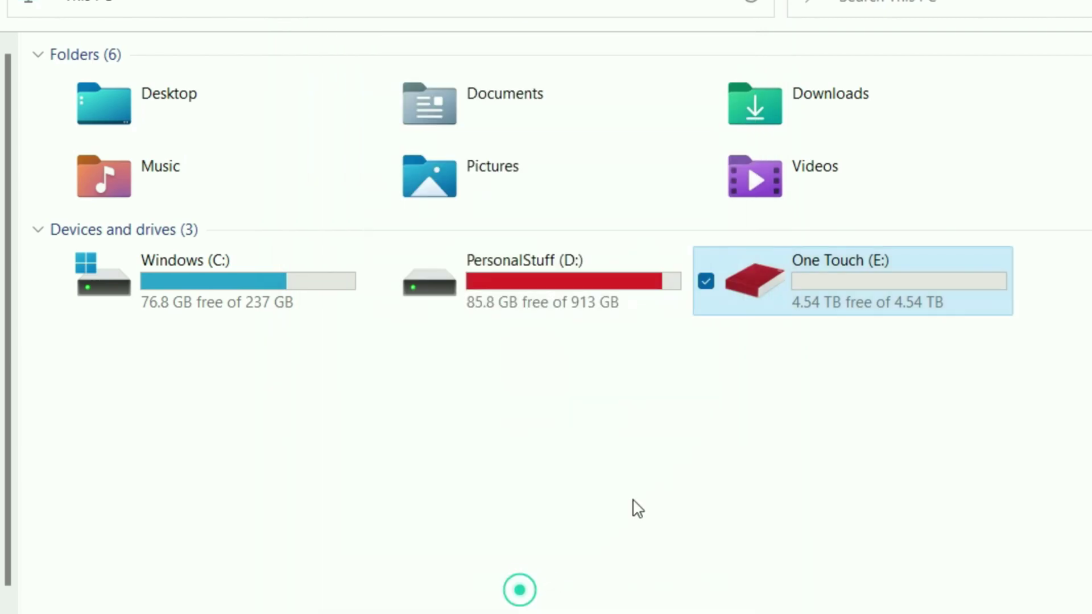
{"action": "double_click", "coordinate": [816, 262]}
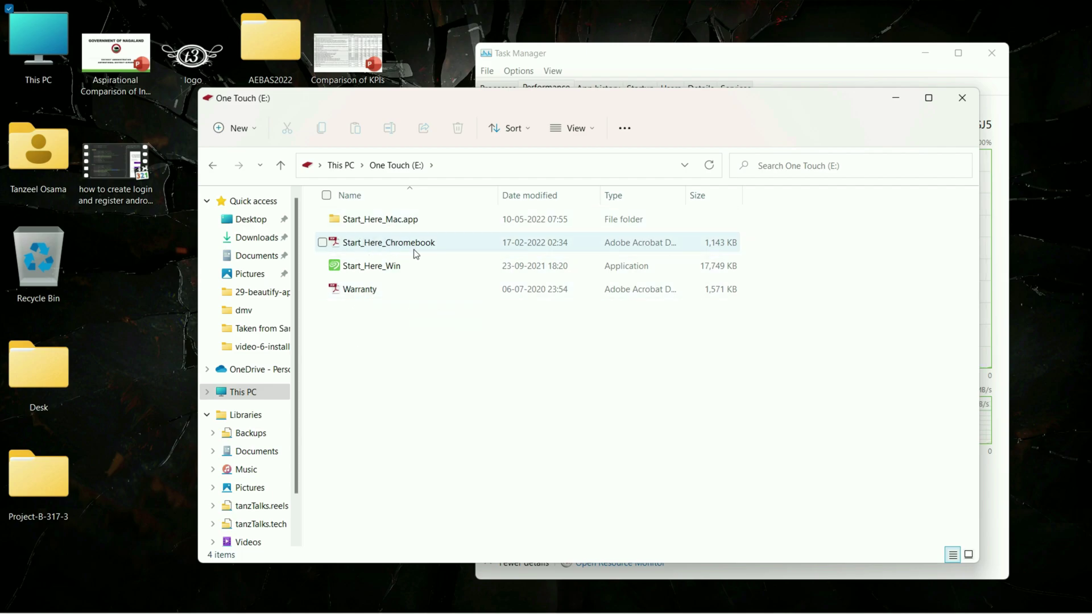
Open Warranty.pdf in Acrobat, zoom to 200%, read through it, and close it.
{"action": "double_click", "coordinate": [373, 292]}
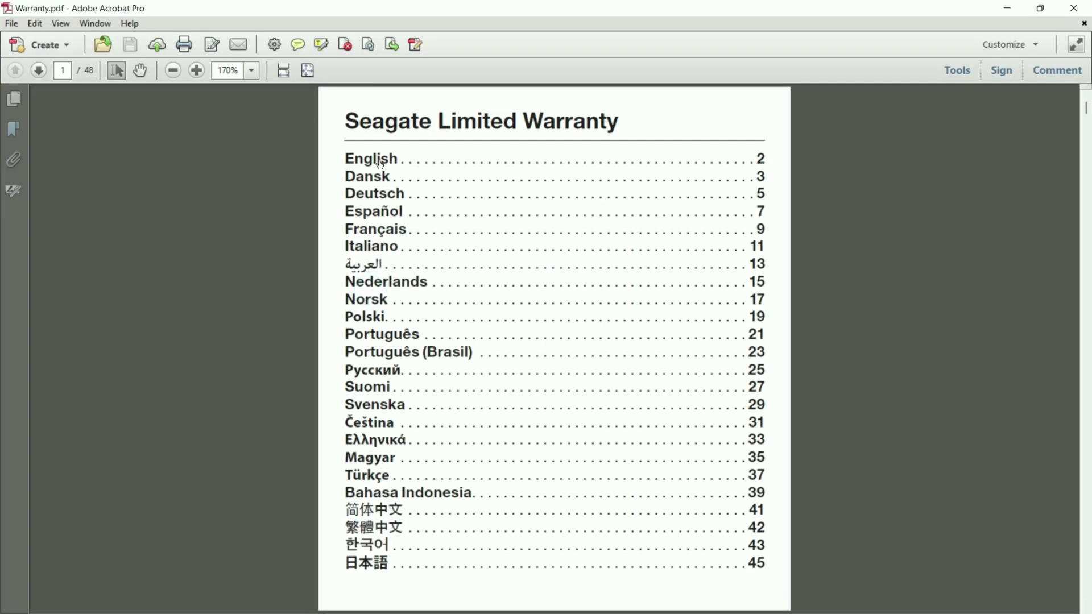
{"action": "scroll", "coordinate": [604, 483], "scroll_direction": "down", "scroll_amount": 10}
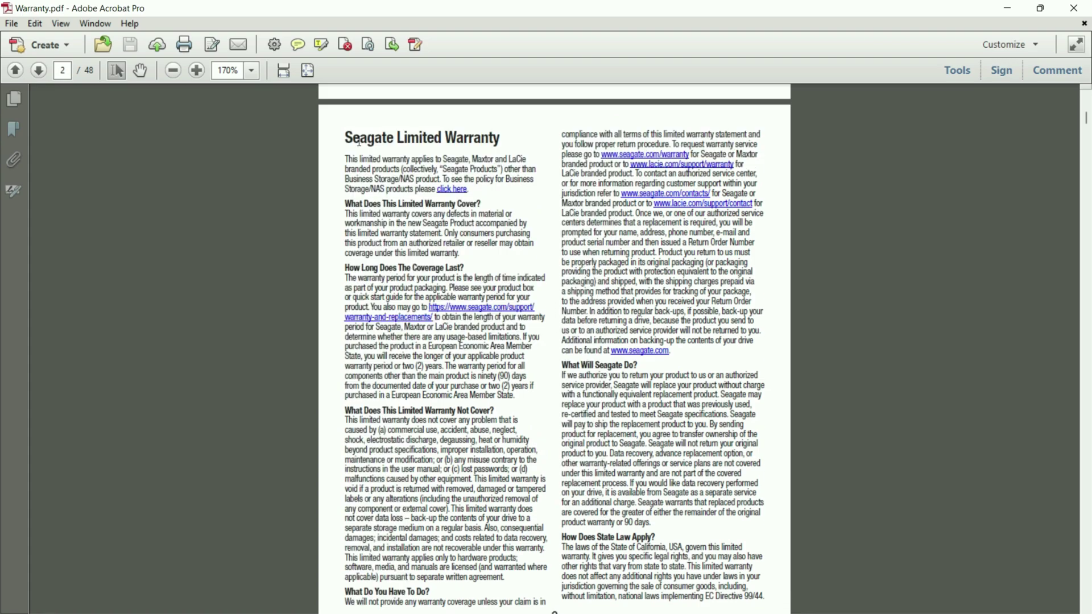
{"action": "left_click", "coordinate": [250, 70]}
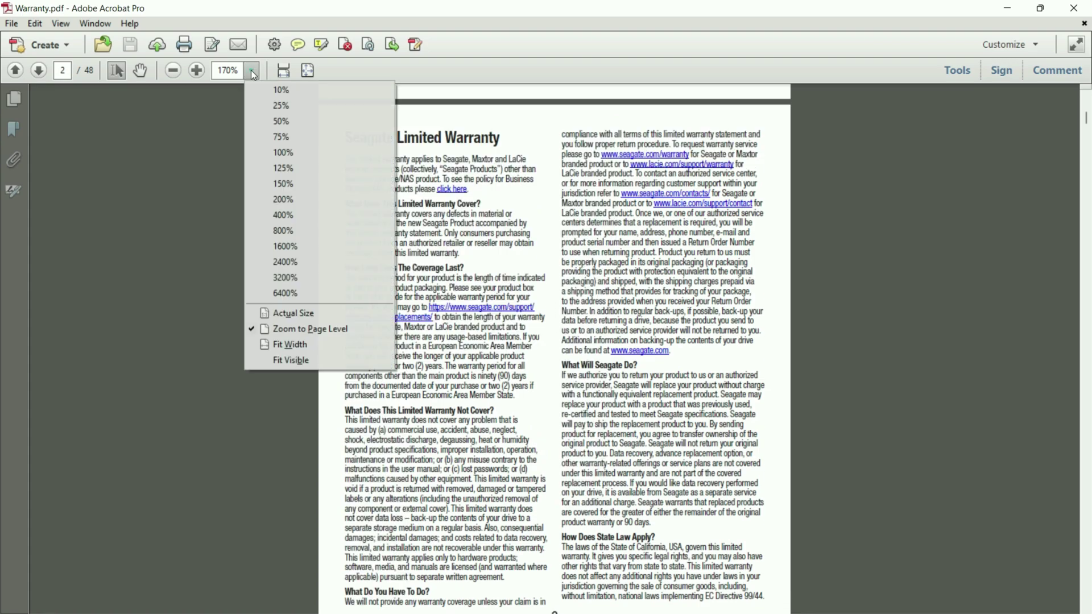
{"action": "left_click", "coordinate": [313, 199]}
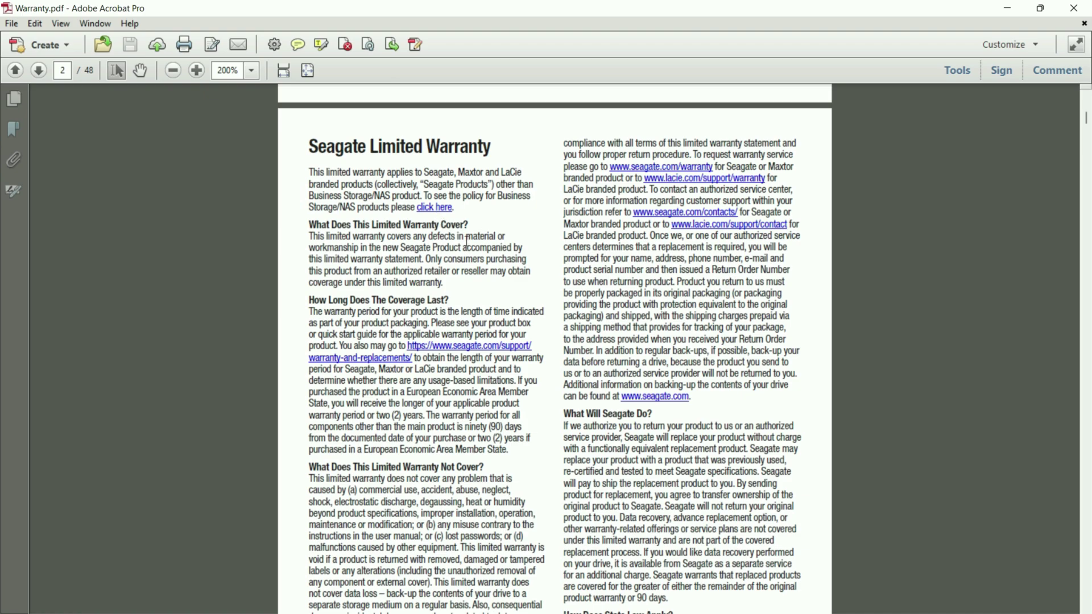
{"action": "scroll", "coordinate": [471, 242], "scroll_direction": "down", "scroll_amount": 1}
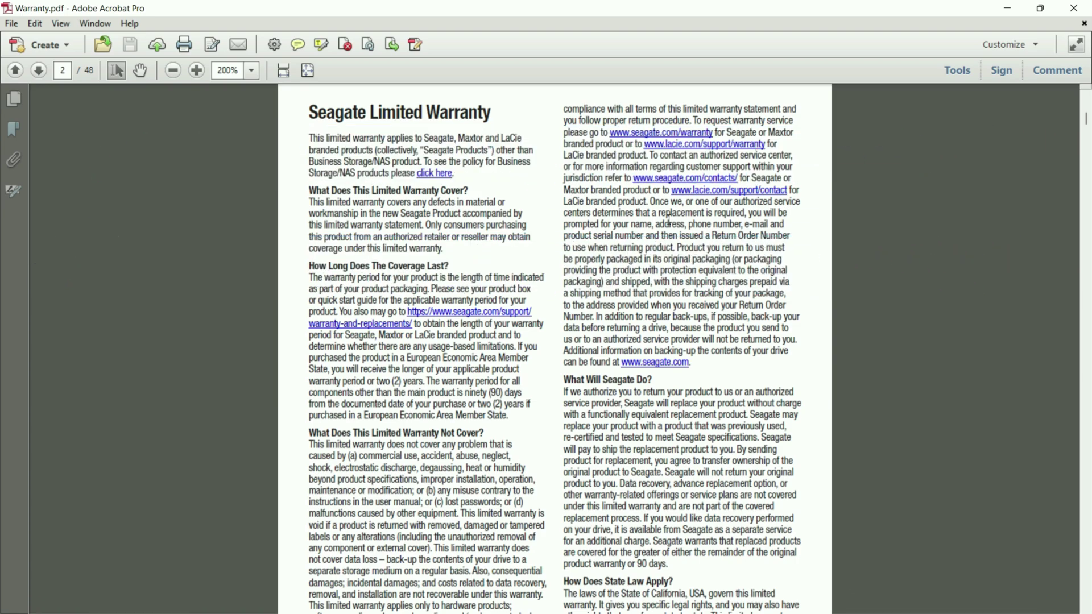
{"action": "left_click", "coordinate": [1073, 7]}
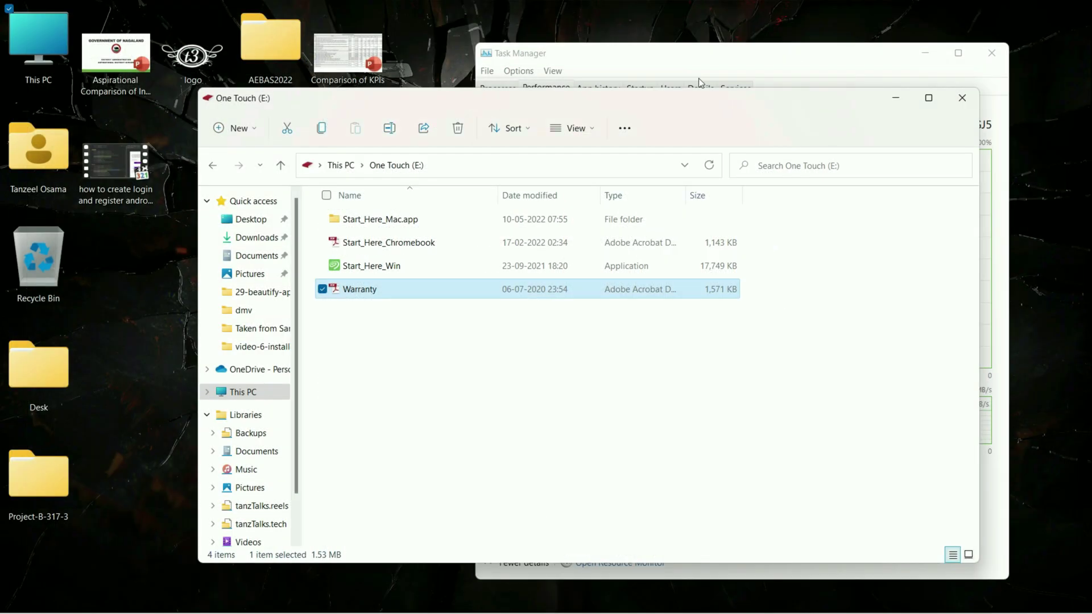
Dismiss the Python DLL fatal error and run Start_Here_Win as administrator instead.
{"action": "left_click", "coordinate": [361, 269]}
{"action": "double_click", "coordinate": [362, 268]}
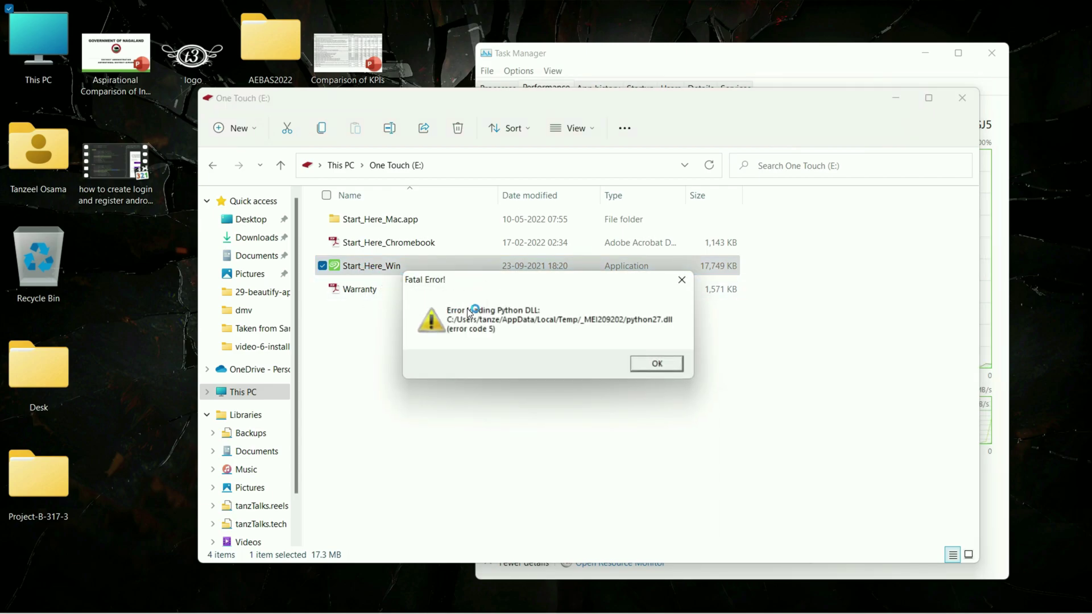
{"action": "left_click", "coordinate": [664, 366]}
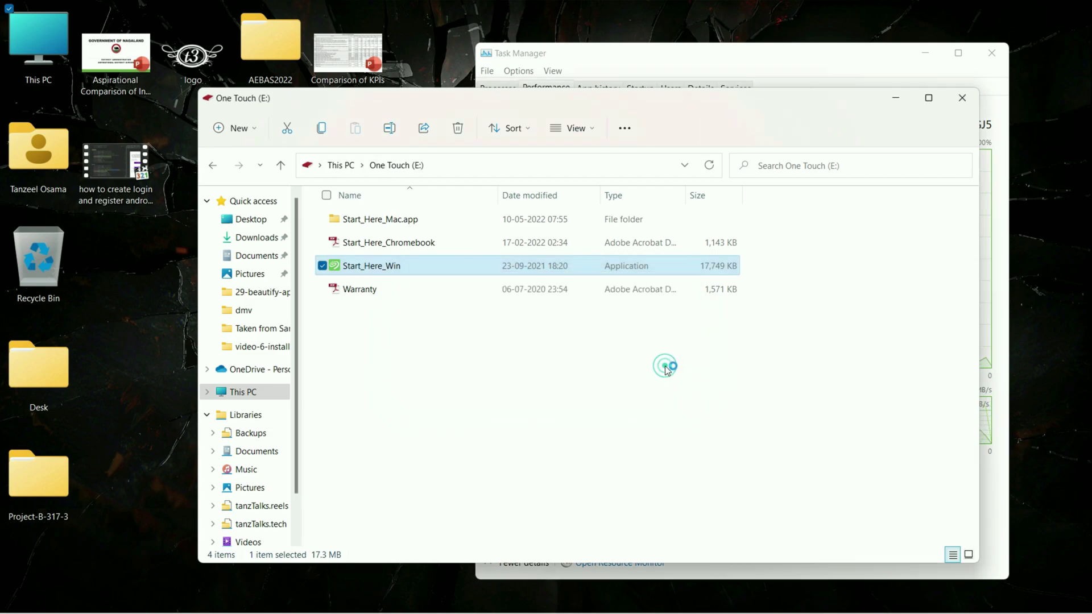
{"action": "right_click", "coordinate": [359, 264]}
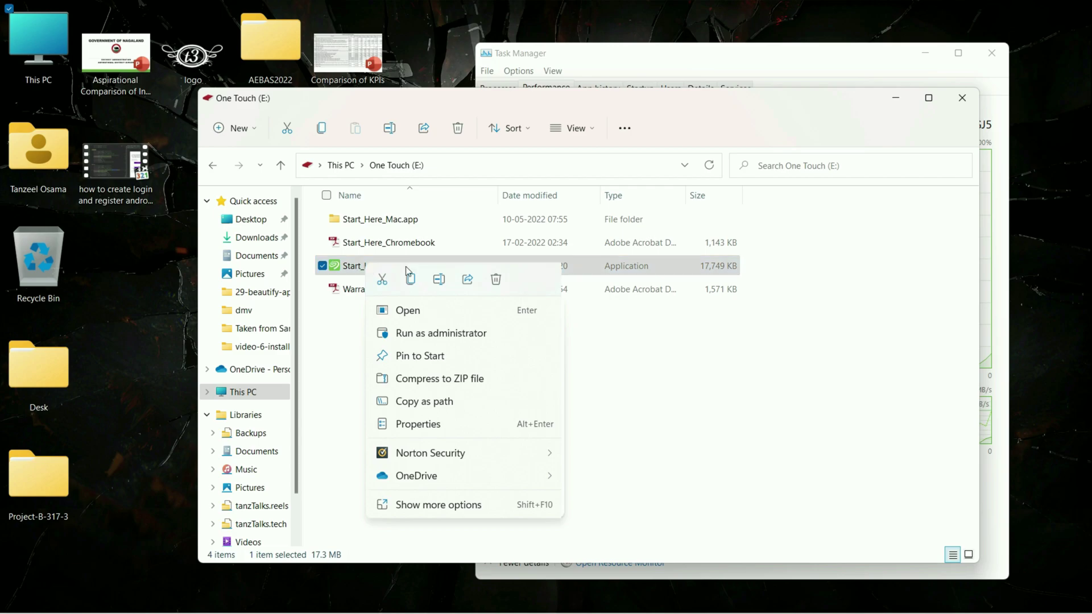
{"action": "left_click", "coordinate": [451, 337]}
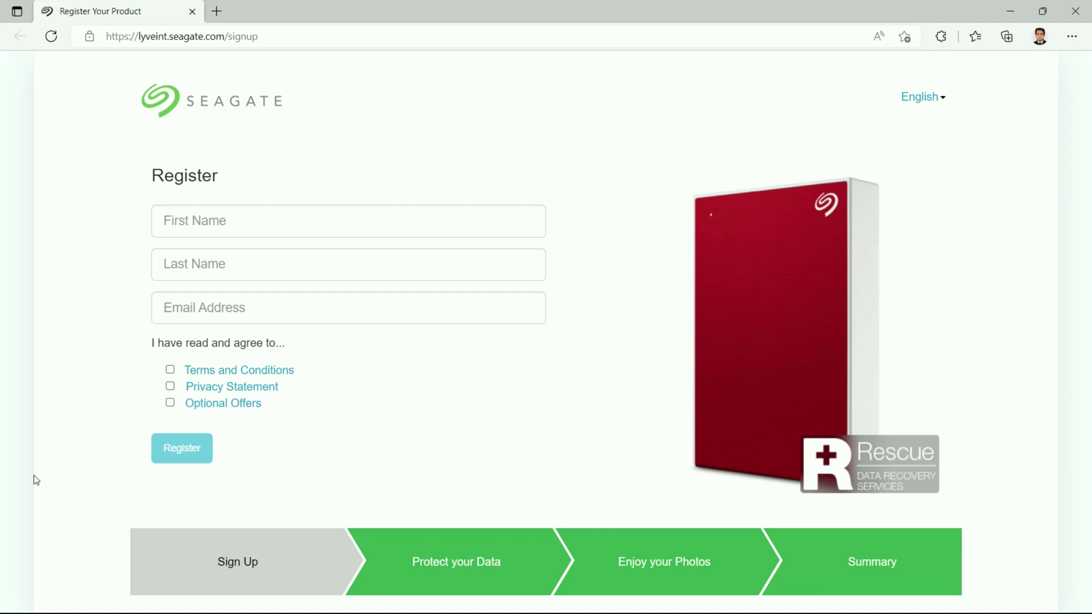
Fill in the owner's first name, last name and e-mail address on the registration form.
{"action": "left_click", "coordinate": [318, 228]}
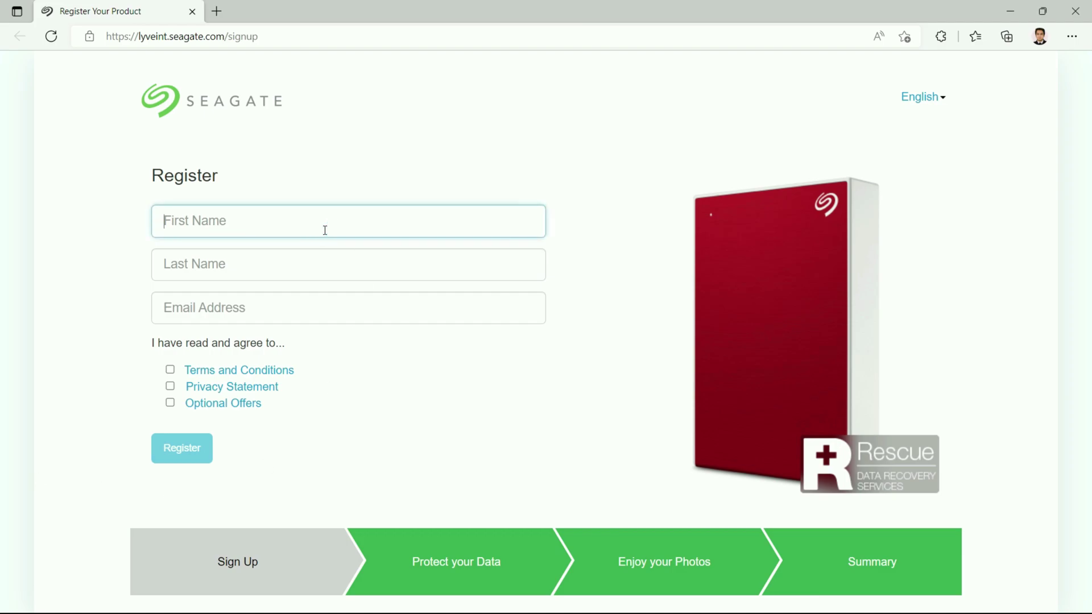
{"action": "key", "text": "Tab"}
{"action": "key", "text": "Tab"}
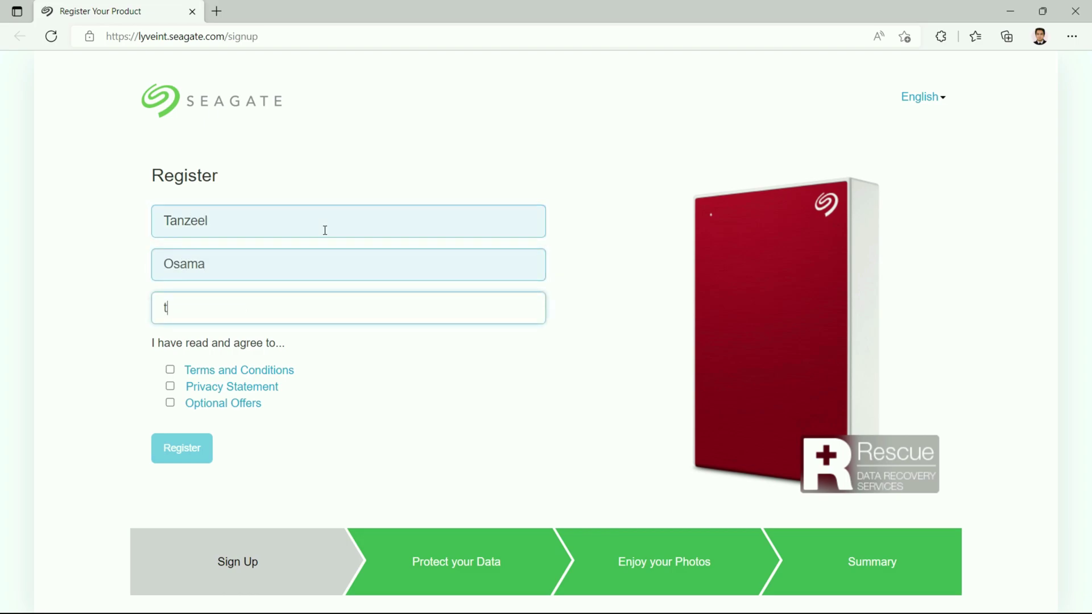
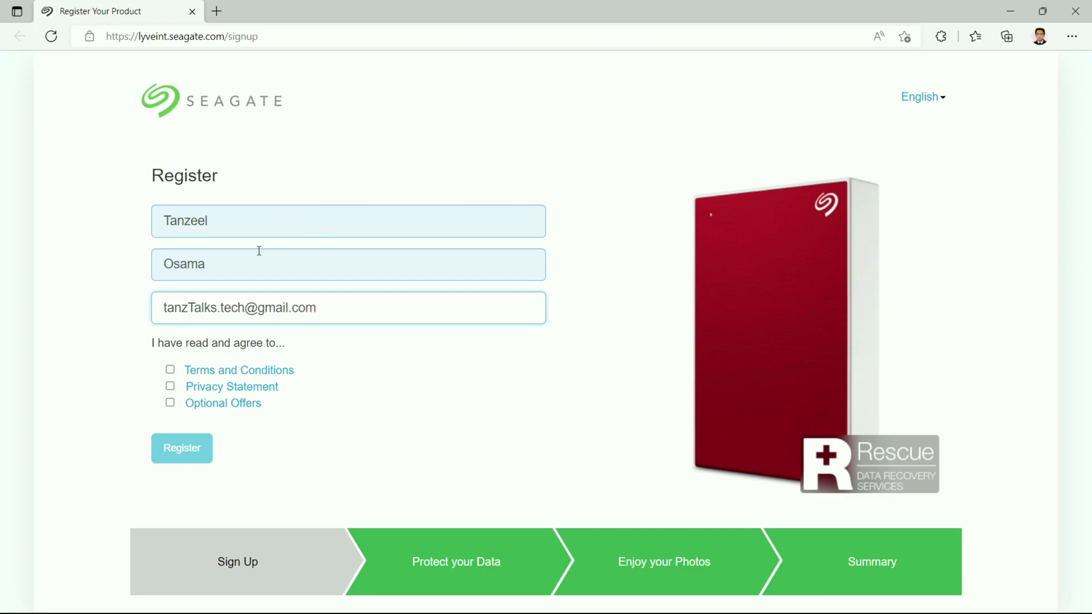
Accept the Terms and Privacy Statement, review the optional offers, and submit the registration.
{"action": "left_click", "coordinate": [171, 372]}
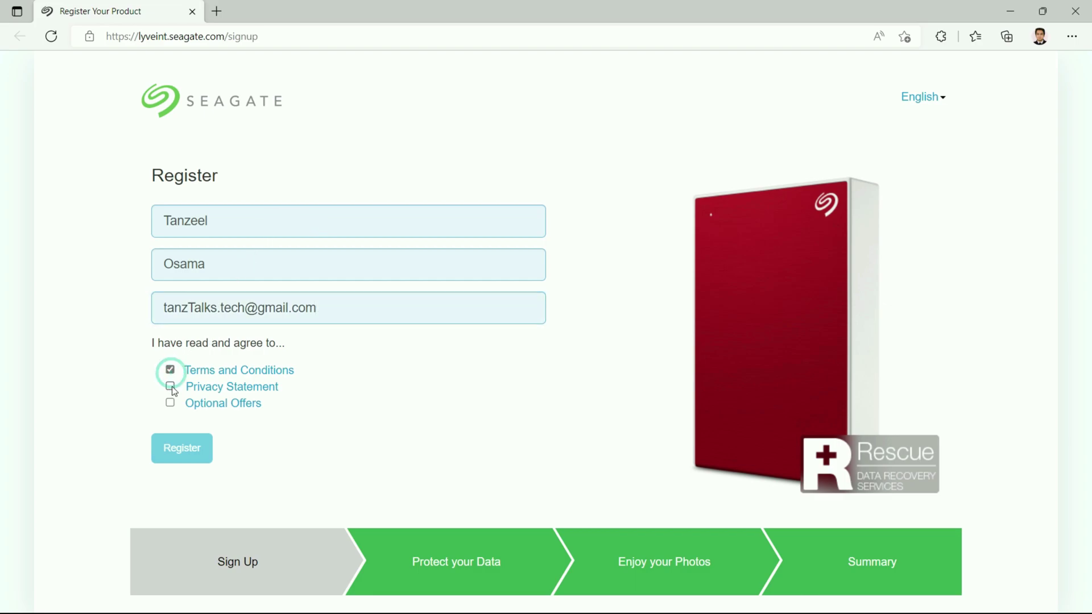
{"action": "left_click", "coordinate": [171, 388]}
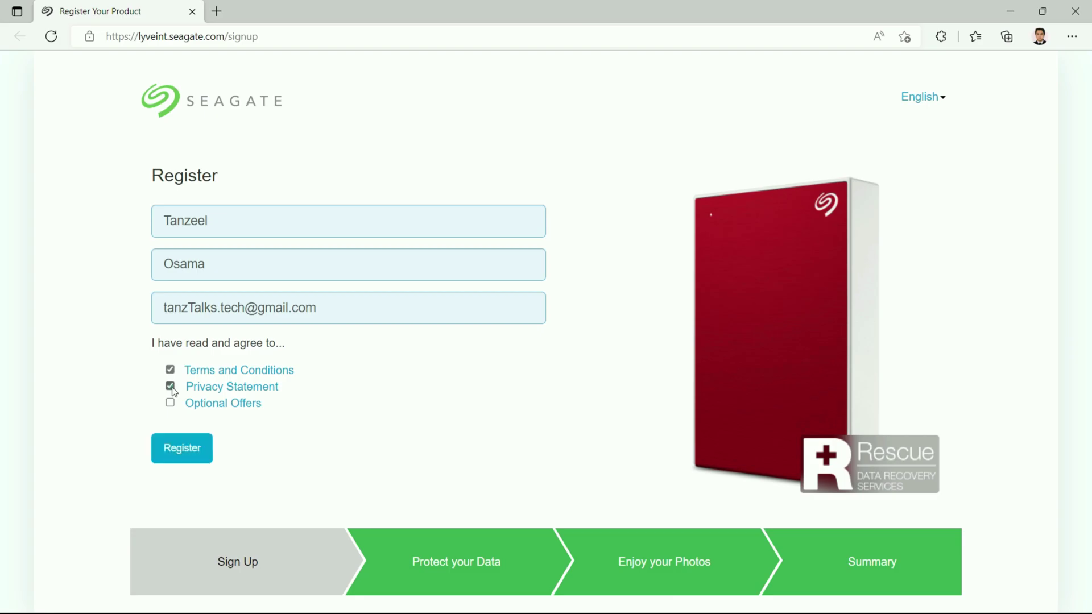
{"action": "left_click", "coordinate": [215, 405]}
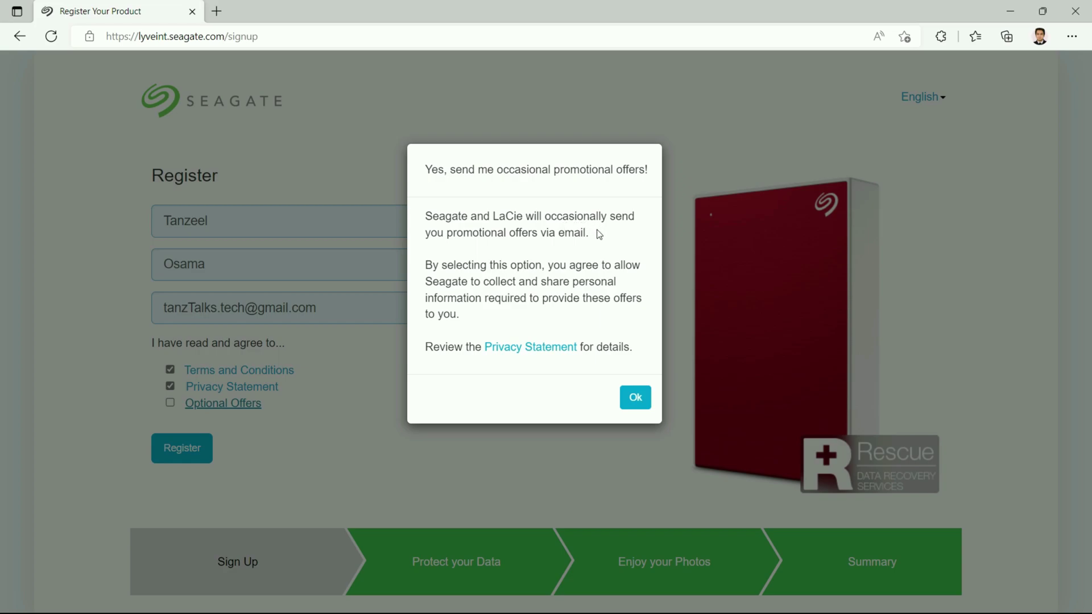
{"action": "left_click", "coordinate": [626, 402]}
{"action": "left_click", "coordinate": [187, 449]}
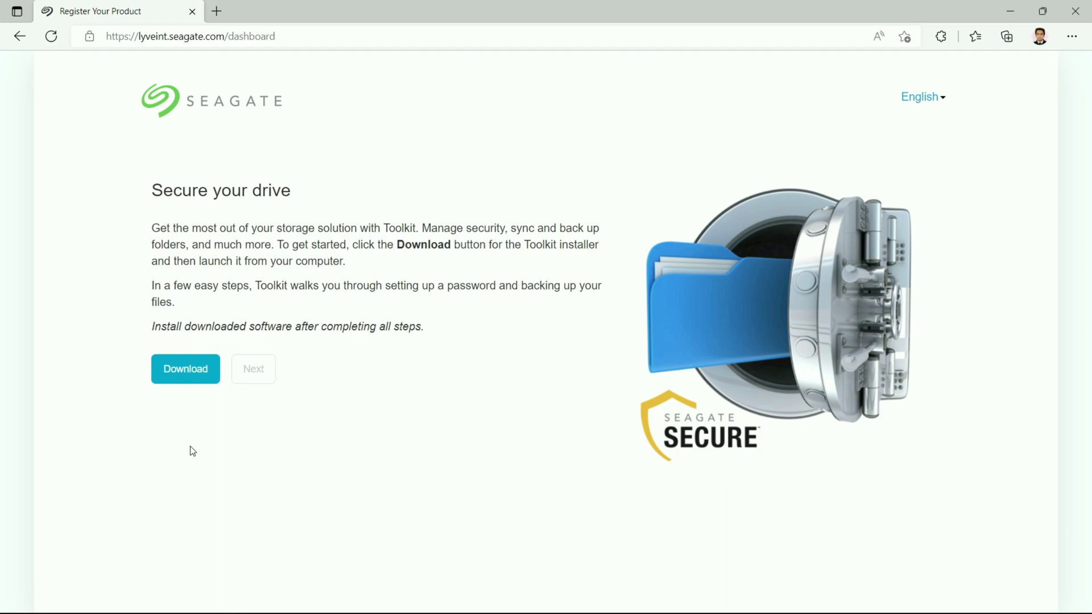
Download SeagateToolkit.exe and advance to the Mylio photos step.
{"action": "left_click", "coordinate": [193, 383]}
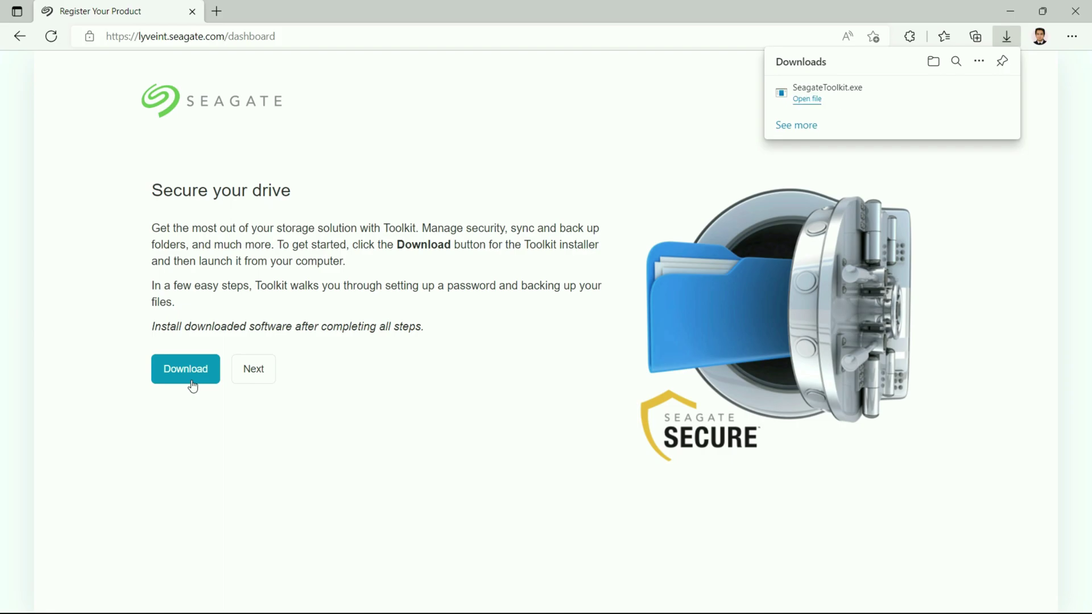
{"action": "left_click", "coordinate": [264, 380]}
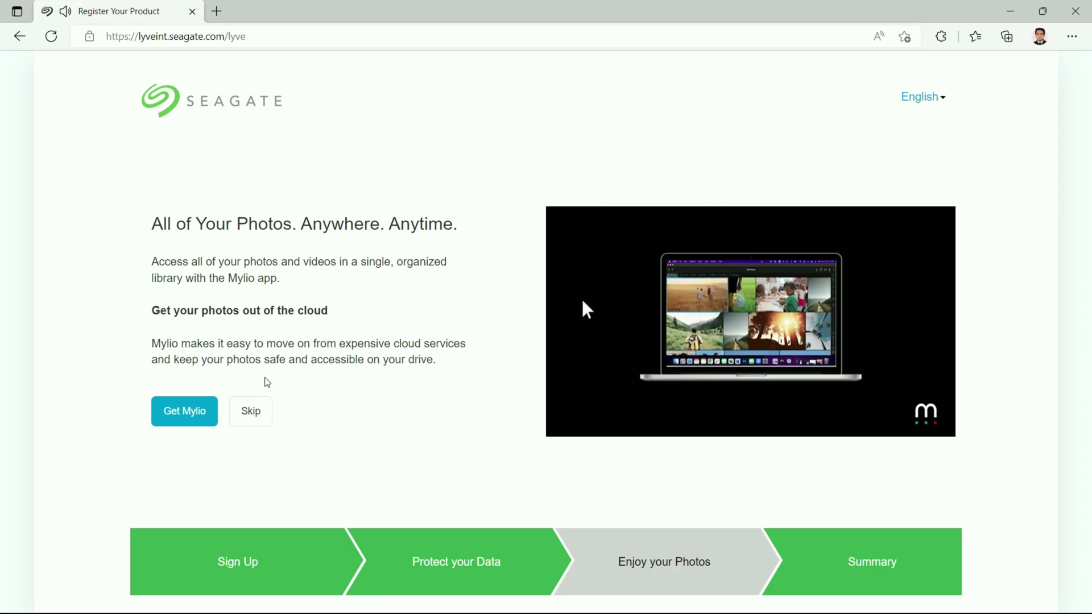
Skip the Mylio offer and reject all cookies on the One Touch support page.
{"action": "left_click", "coordinate": [266, 415]}
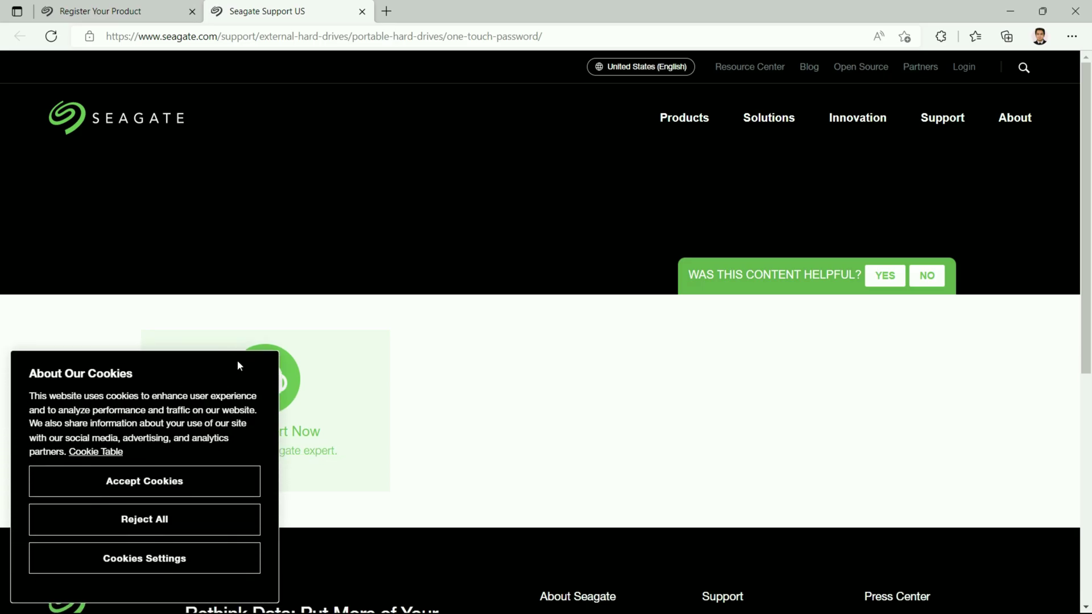
{"action": "left_click", "coordinate": [202, 528]}
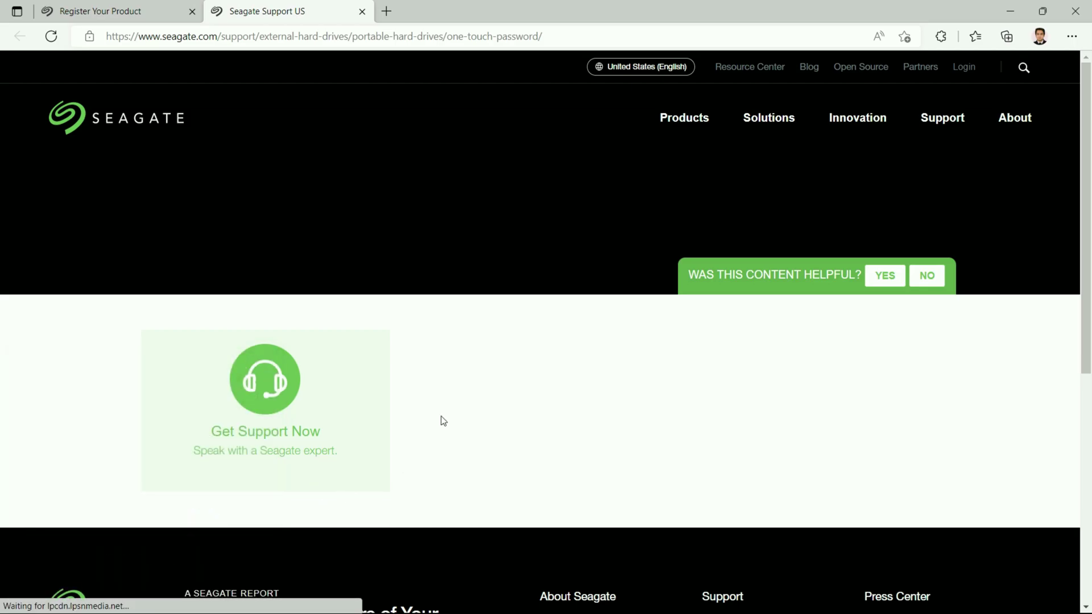
Open the backup-start guide from the registration page, skim it, and close that tab.
{"action": "left_click", "coordinate": [125, 15]}
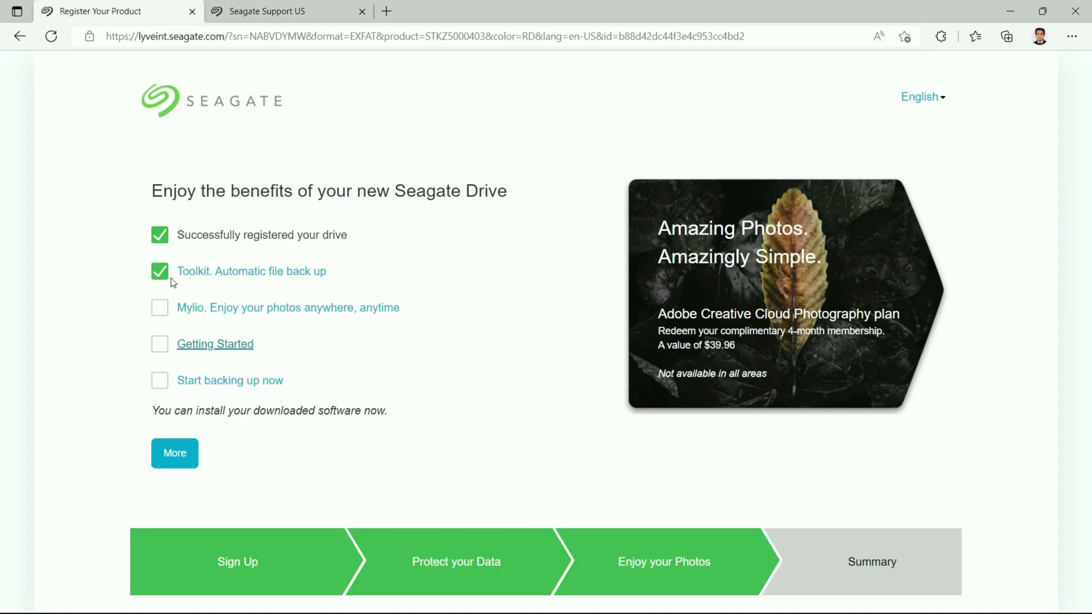
{"action": "left_click", "coordinate": [234, 381]}
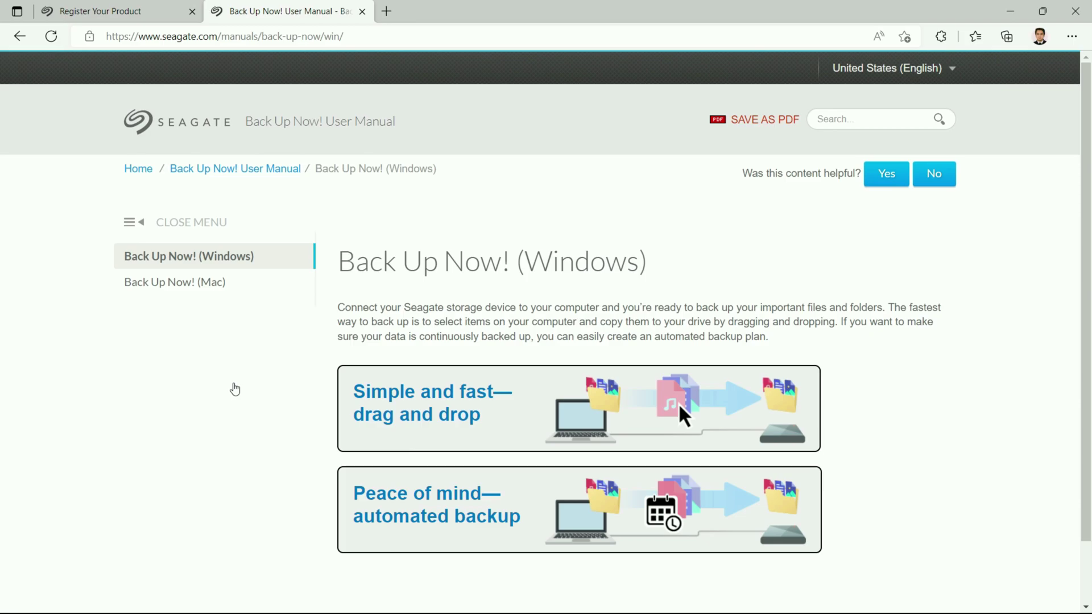
{"action": "scroll", "coordinate": [234, 387], "scroll_direction": "down", "scroll_amount": 5}
{"action": "left_click", "coordinate": [362, 11]}
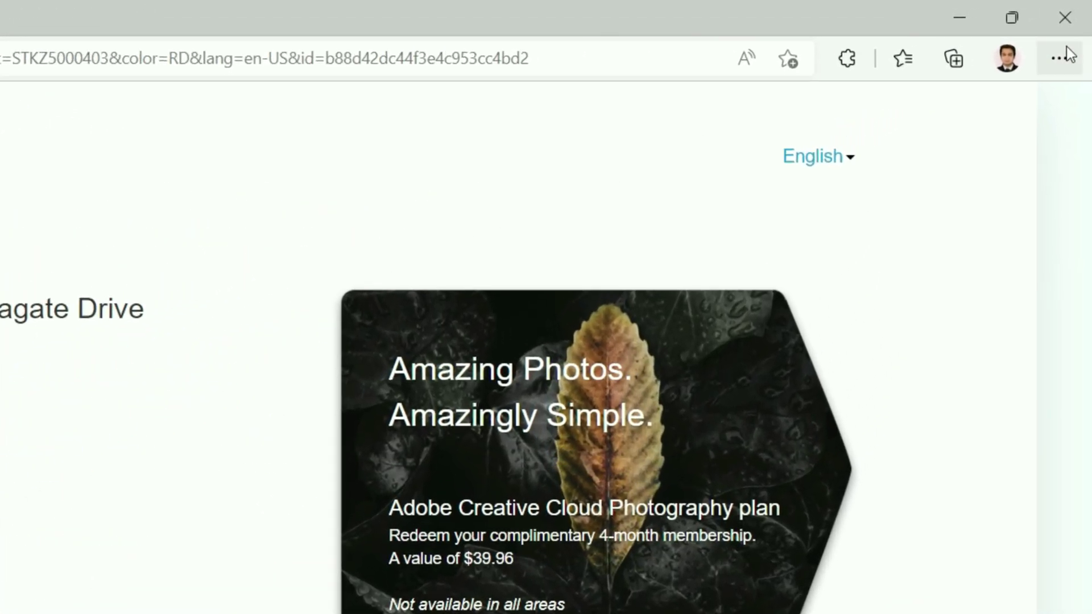
Run SeagateToolkit.exe from Edge's Downloads list.
{"action": "left_click", "coordinate": [1072, 36]}
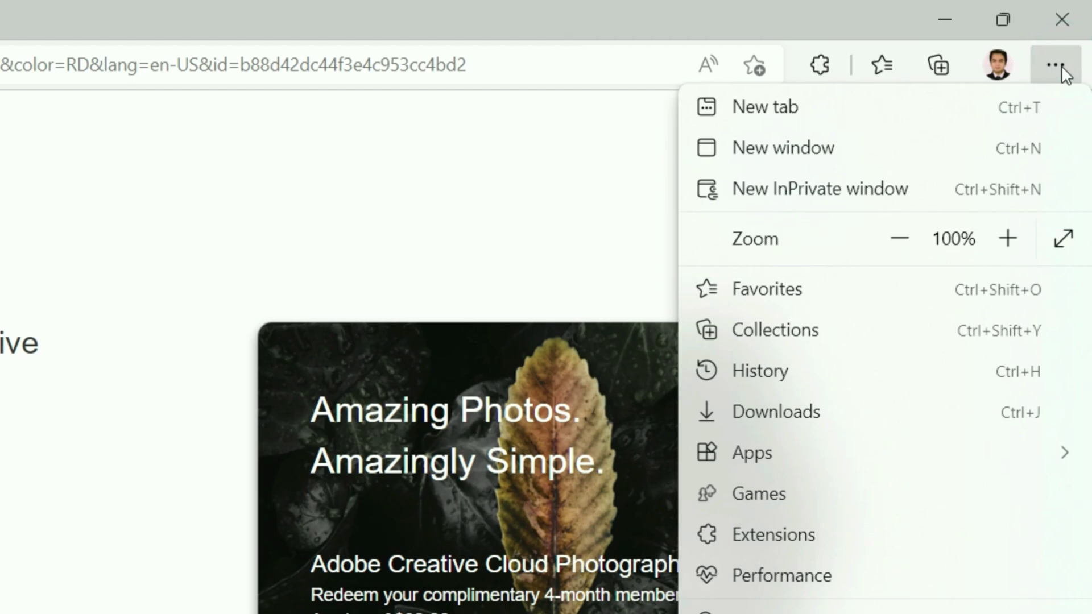
{"action": "left_click", "coordinate": [879, 424]}
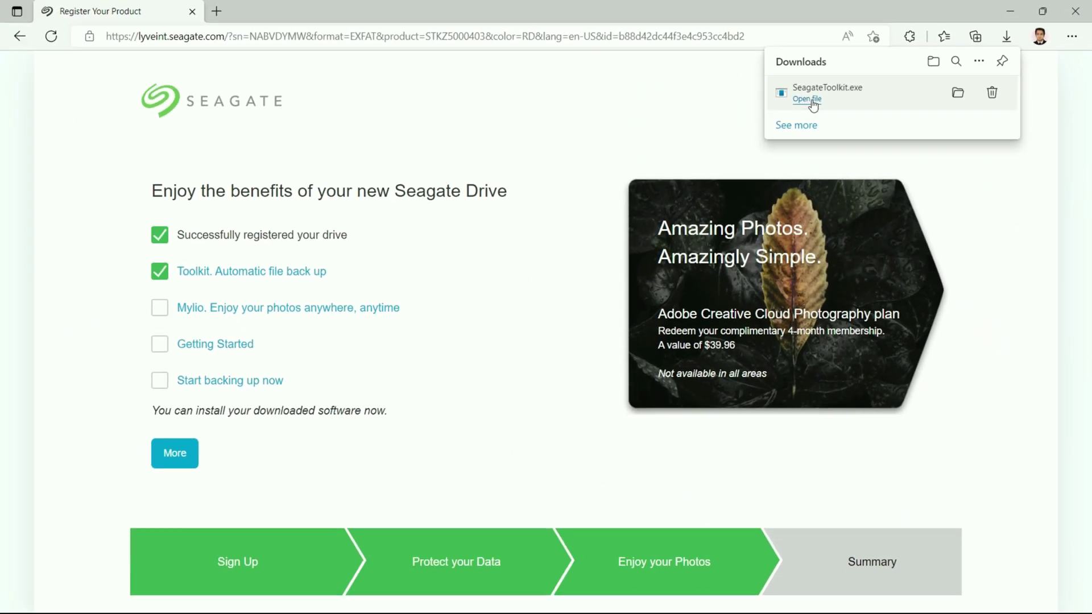
{"action": "left_click", "coordinate": [807, 99]}
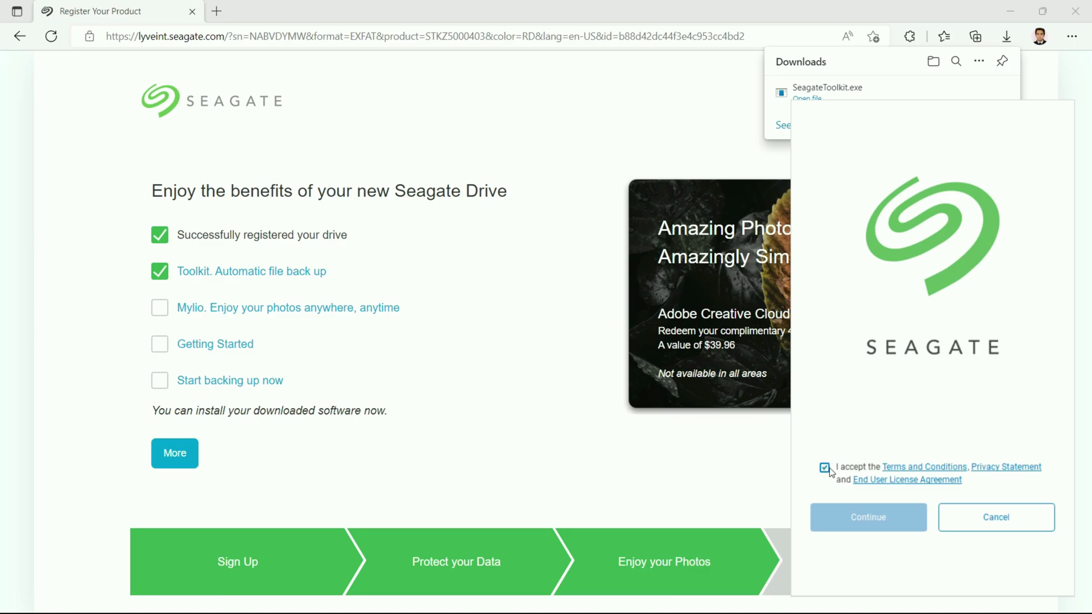
Accept the Toolkit terms, start the install, and run Start_Here_Win from the One Touch drive.
{"action": "left_click", "coordinate": [826, 467]}
{"action": "left_click", "coordinate": [830, 513]}
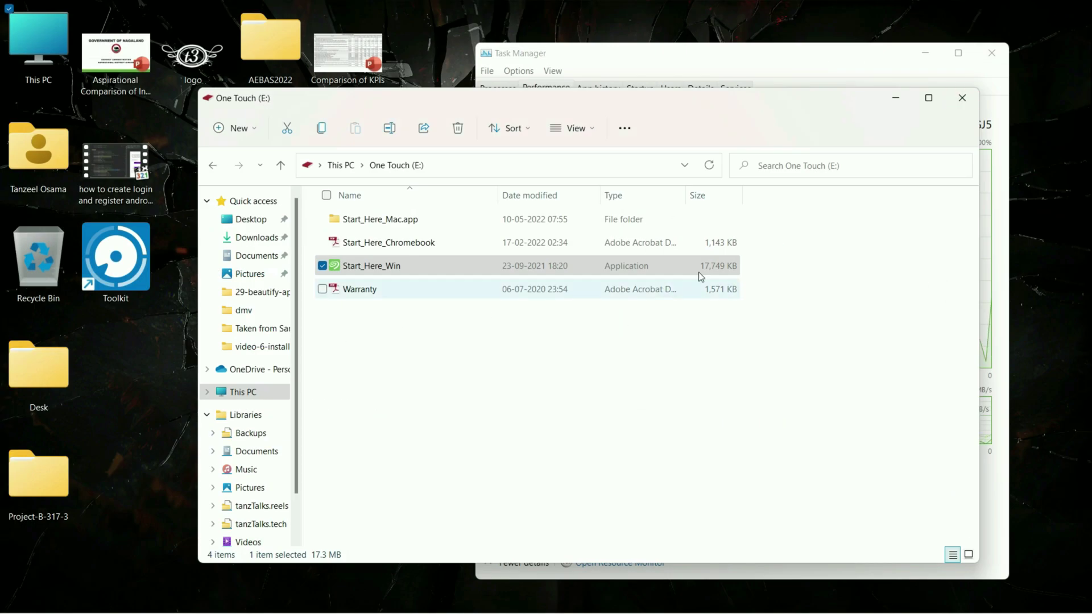
{"action": "double_click", "coordinate": [741, 265]}
{"action": "left_click", "coordinate": [890, 98]}
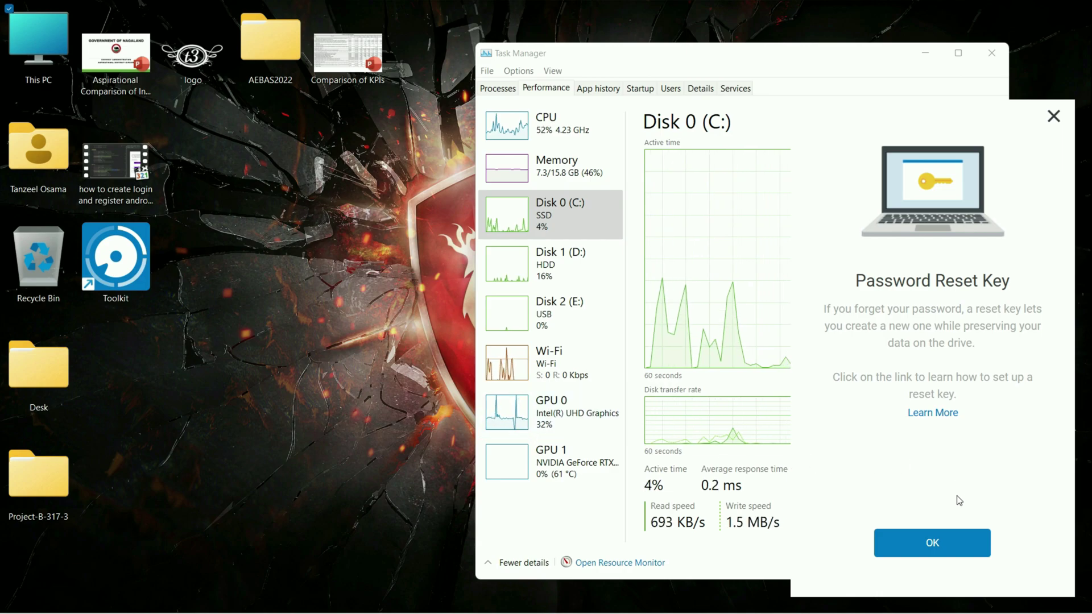
Dismiss the Password Reset Key and welcome screens, then back out of Seagate Secure setup.
{"action": "left_click", "coordinate": [951, 546]}
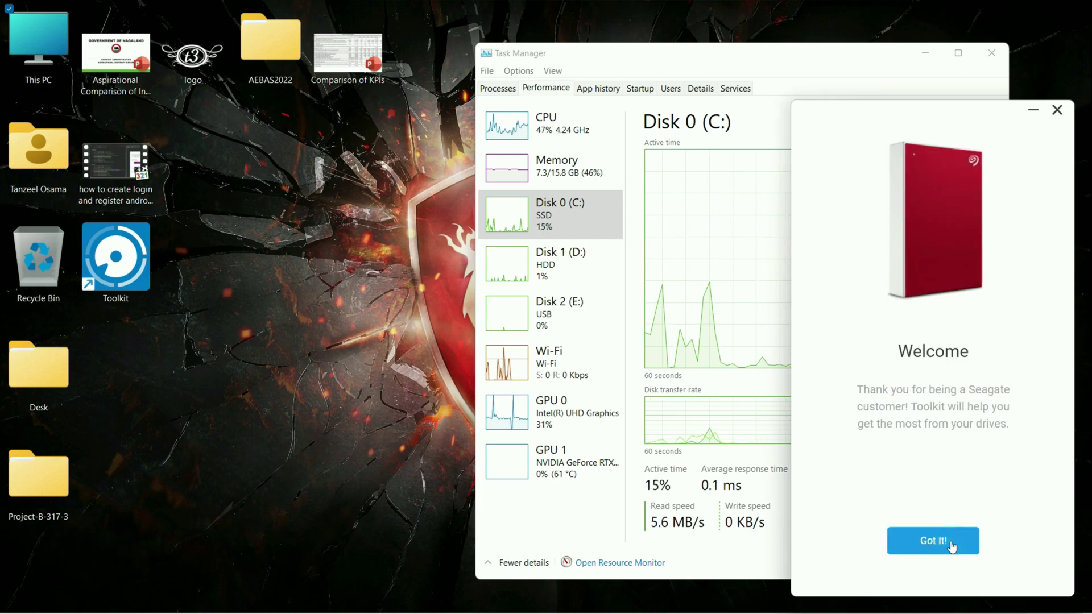
{"action": "left_click", "coordinate": [933, 540]}
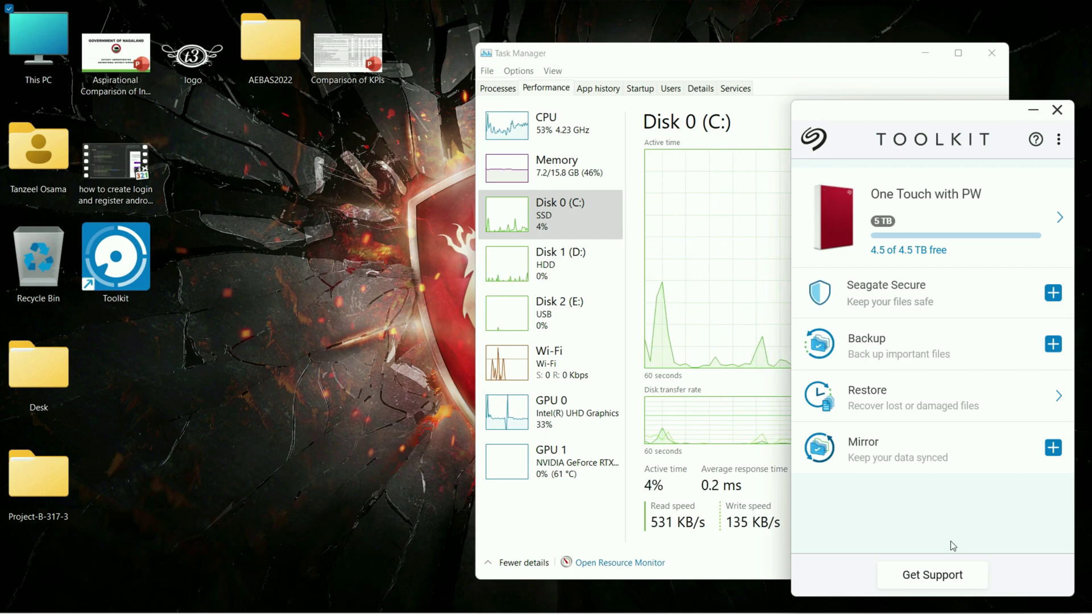
{"action": "left_click", "coordinate": [1053, 293]}
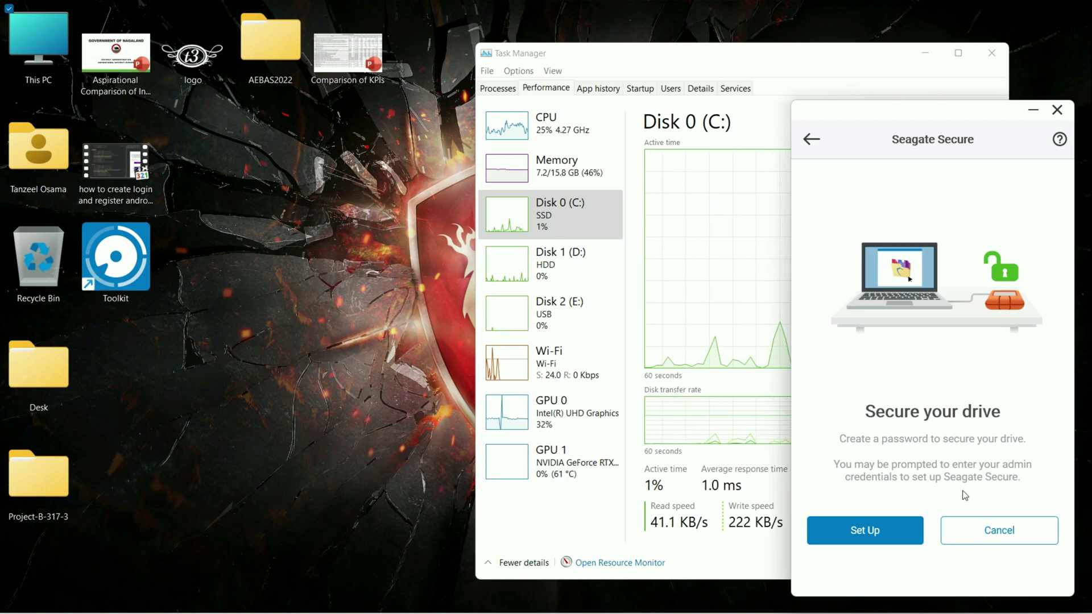
{"action": "left_click", "coordinate": [813, 145]}
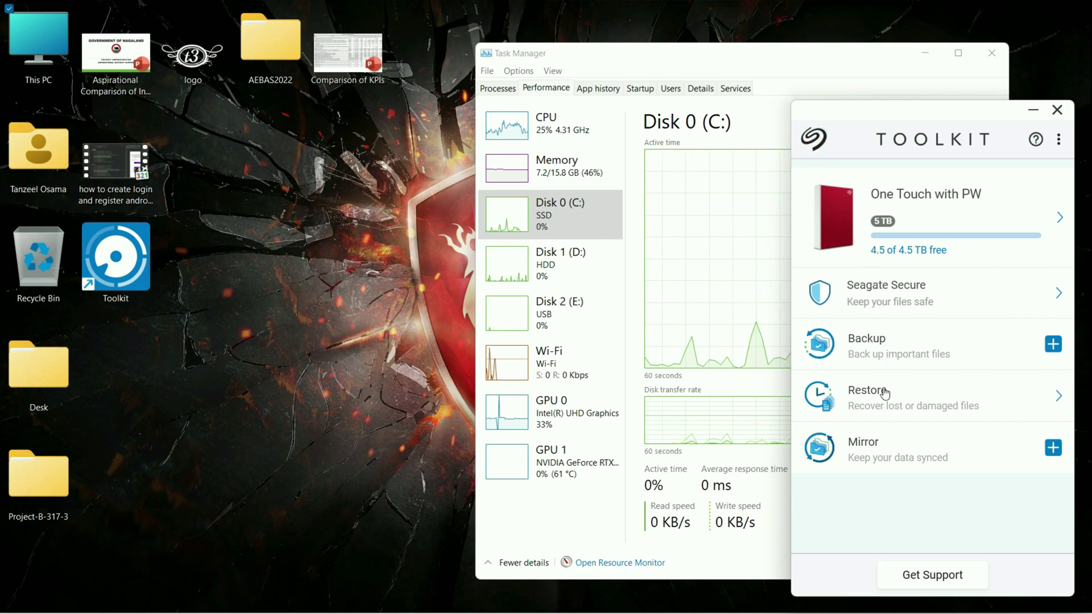
Look over the Restore and Mirror features, then close Toolkit.
{"action": "mouse_move", "coordinate": [888, 412]}
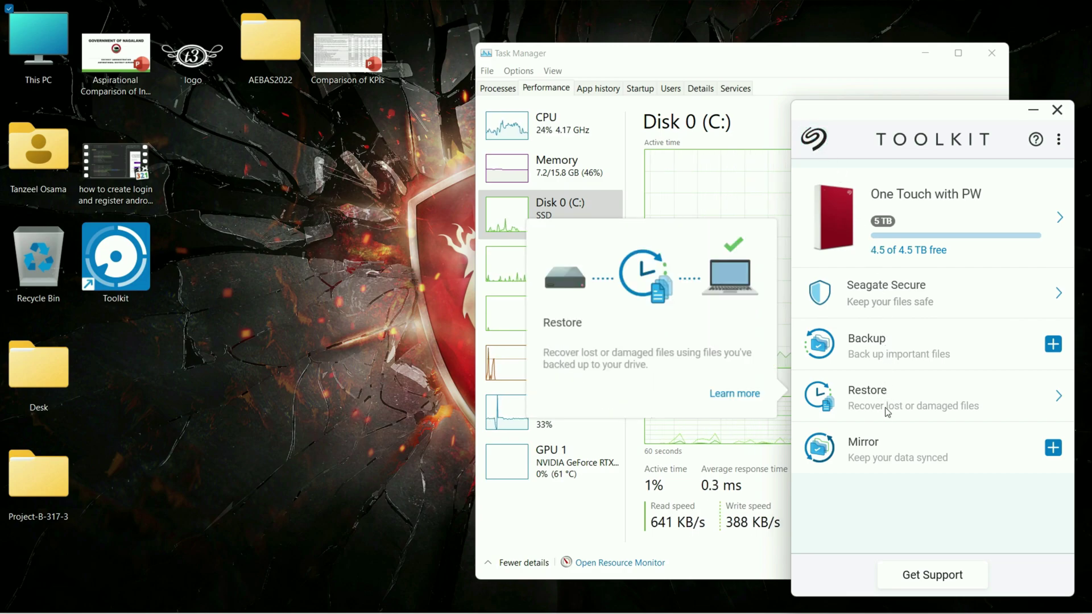
{"action": "mouse_move", "coordinate": [881, 446]}
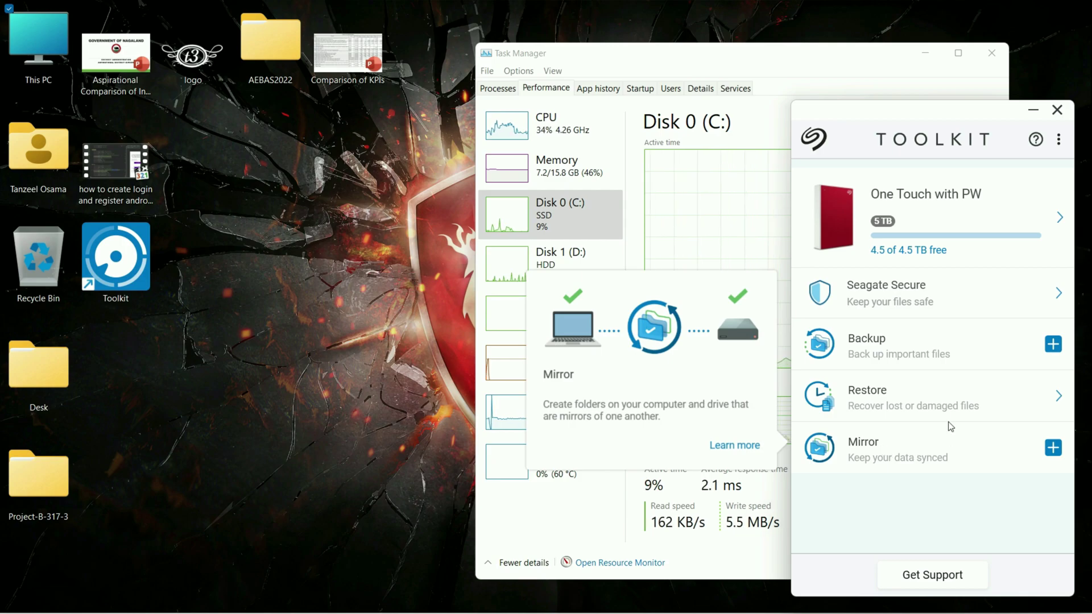
{"action": "left_click", "coordinate": [1051, 114]}
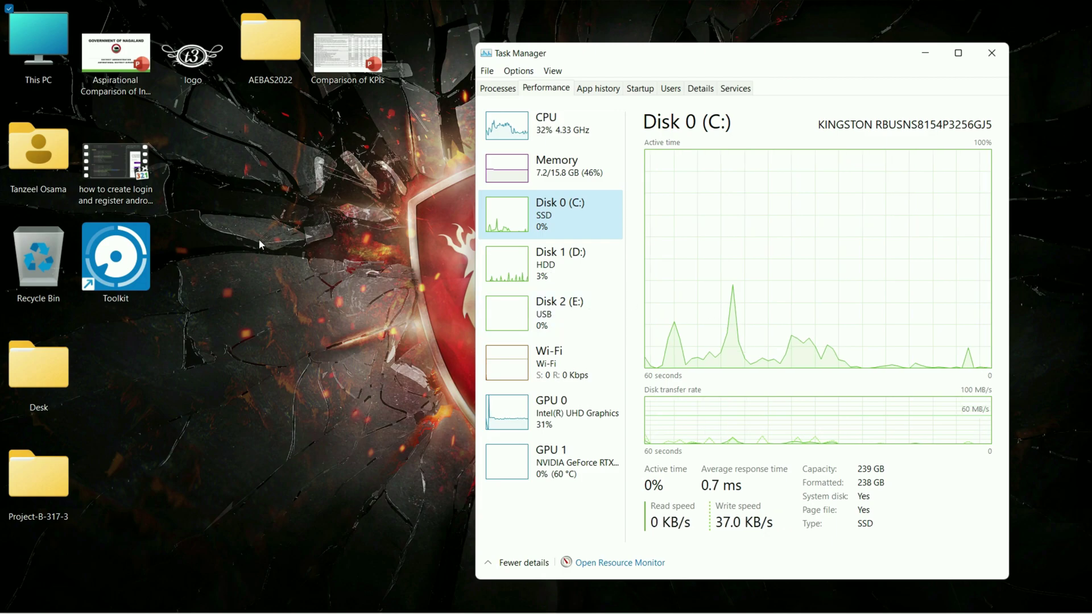
Bring the Explorer window forward, open One Touch (E:), and shift the window right to uncover the desktop.
{"action": "mouse_move", "coordinate": [480, 600]}
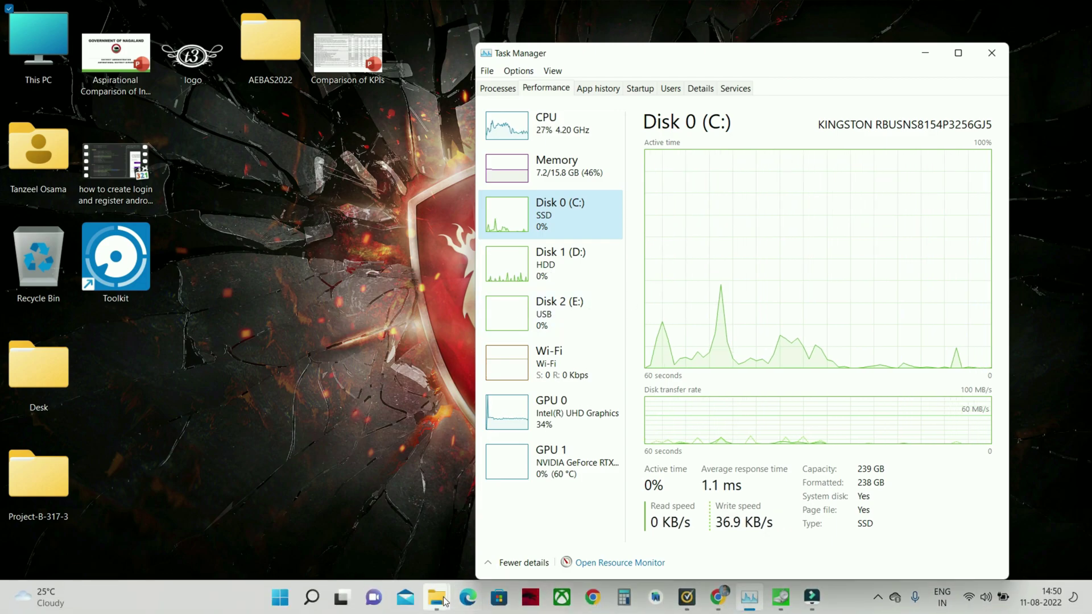
{"action": "mouse_move", "coordinate": [436, 597]}
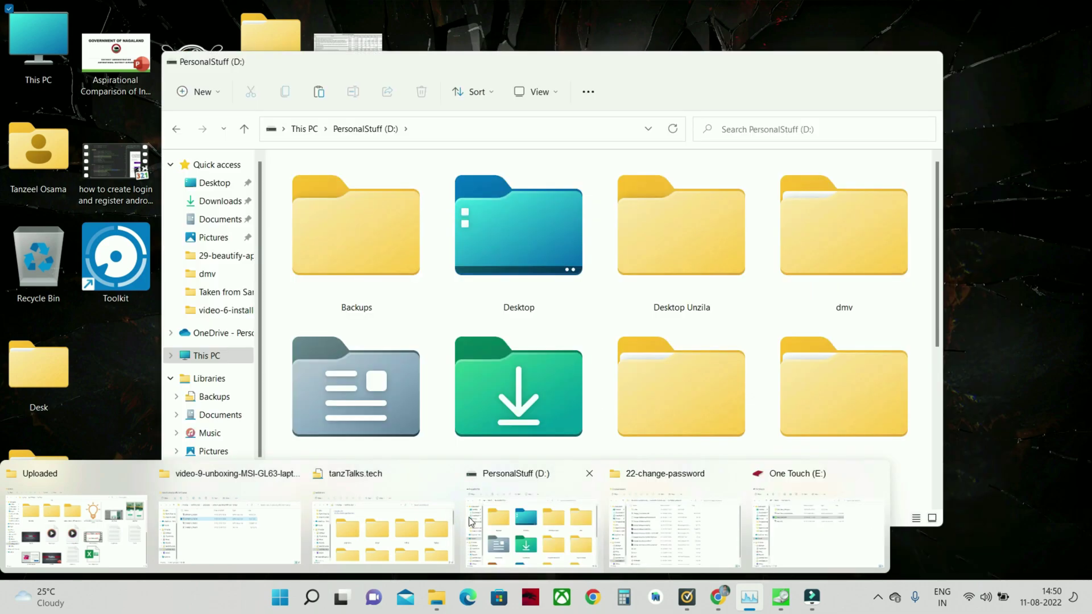
{"action": "left_click", "coordinate": [470, 521]}
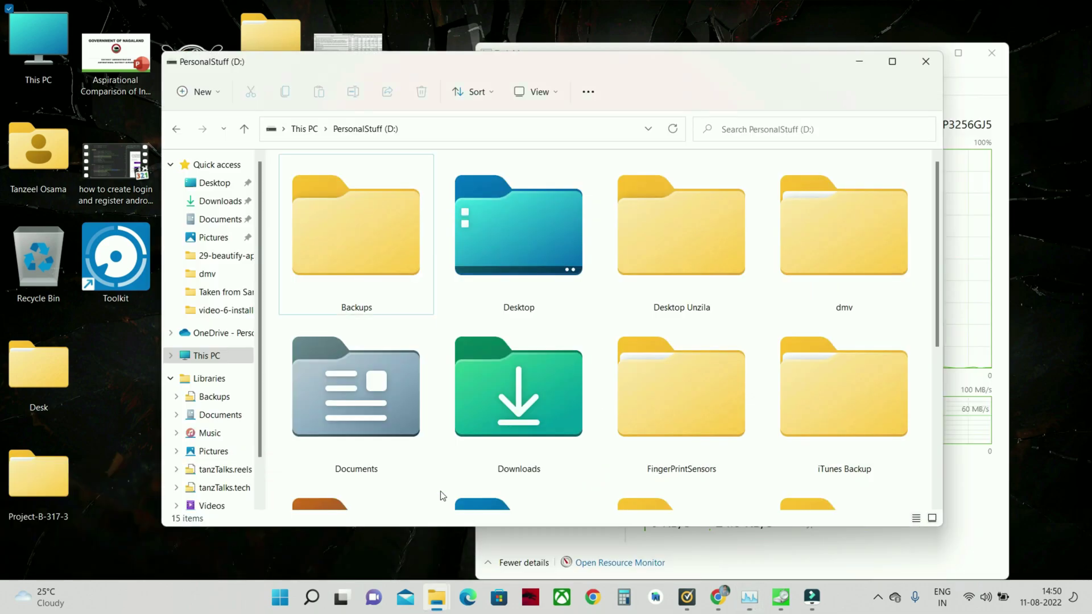
{"action": "scroll", "coordinate": [211, 449], "scroll_direction": "down", "scroll_amount": 2}
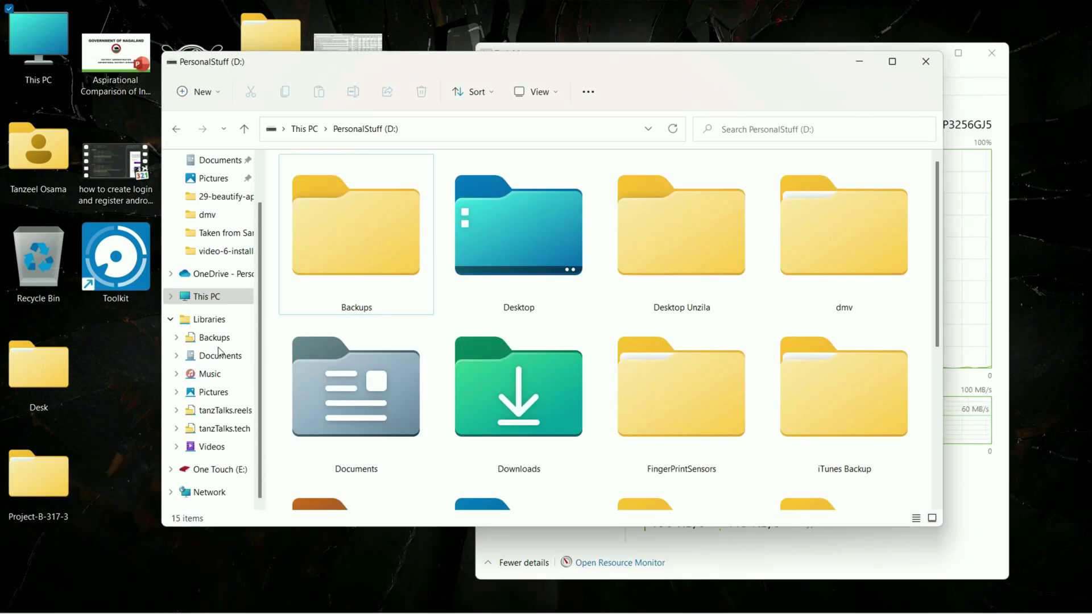
{"action": "left_click", "coordinate": [214, 469]}
{"action": "left_click_drag", "start_coordinate": [452, 70], "coordinate": [585, 76]}
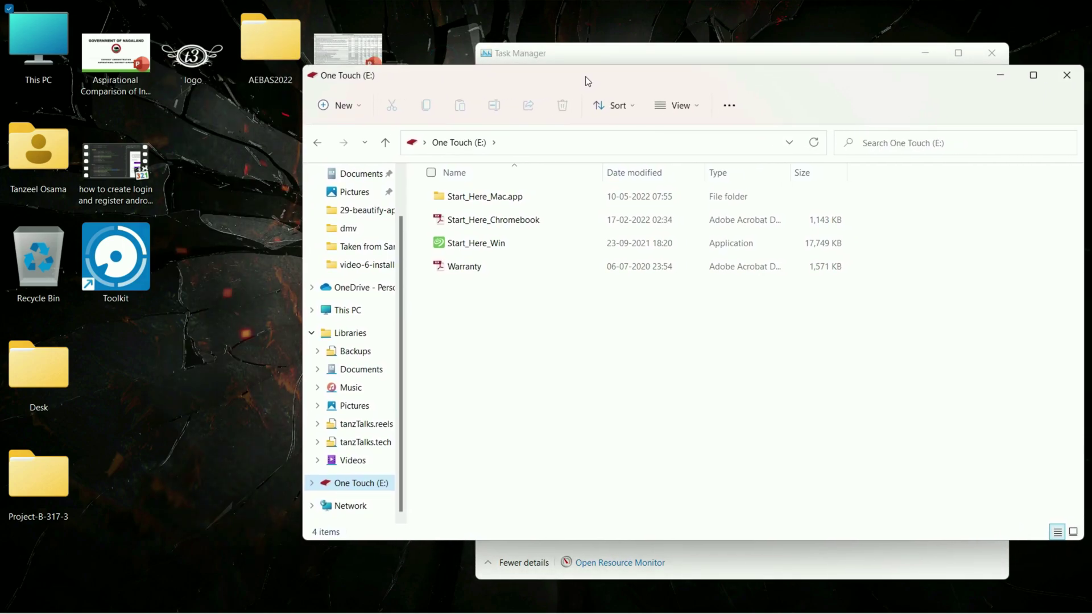
Check the desktop video's properties to confirm it is 1.27 GB.
{"action": "right_click", "coordinate": [131, 177]}
{"action": "left_click", "coordinate": [175, 316]}
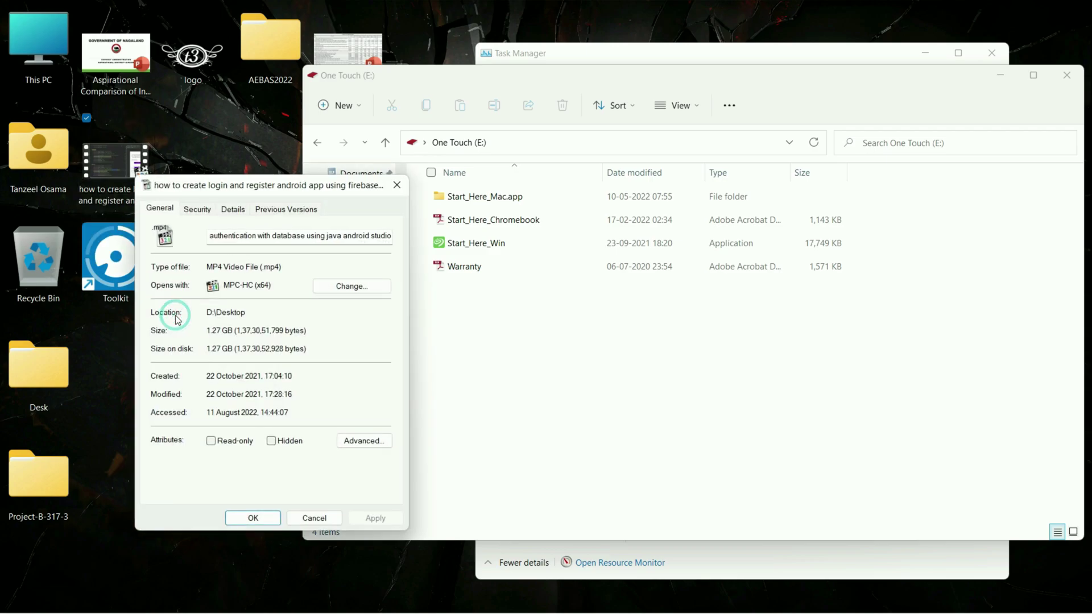
{"action": "left_click", "coordinate": [210, 333]}
{"action": "left_click", "coordinate": [266, 518]}
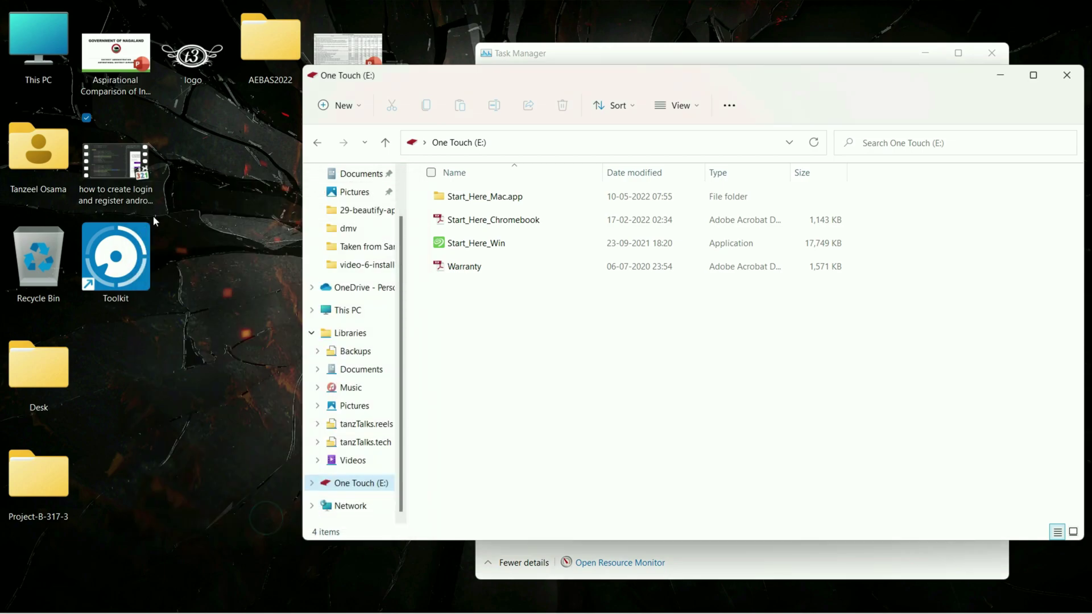
Drag the desktop MP4 onto One Touch (E:), then drag it back and replace the desktop copy.
{"action": "left_click_drag", "start_coordinate": [115, 161], "coordinate": [497, 328]}
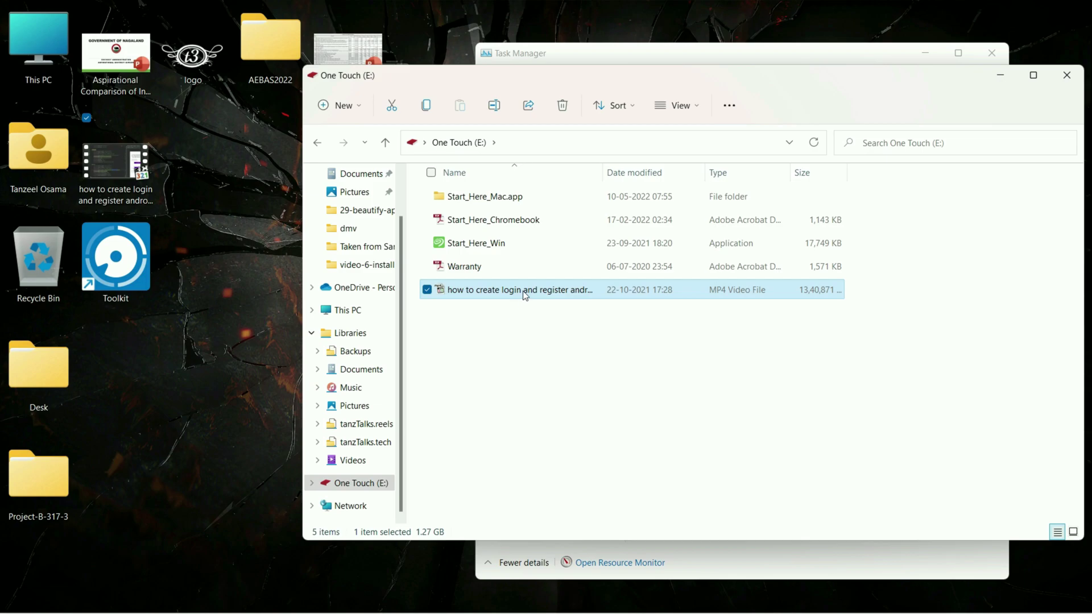
{"action": "left_click_drag", "start_coordinate": [524, 294], "coordinate": [217, 285]}
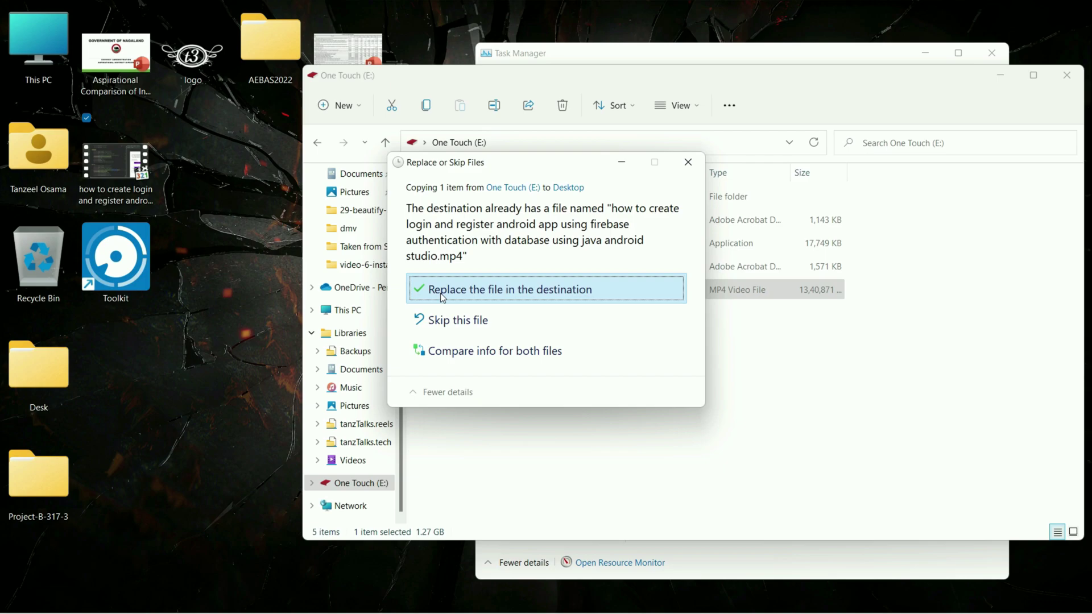
{"action": "left_click", "coordinate": [441, 293]}
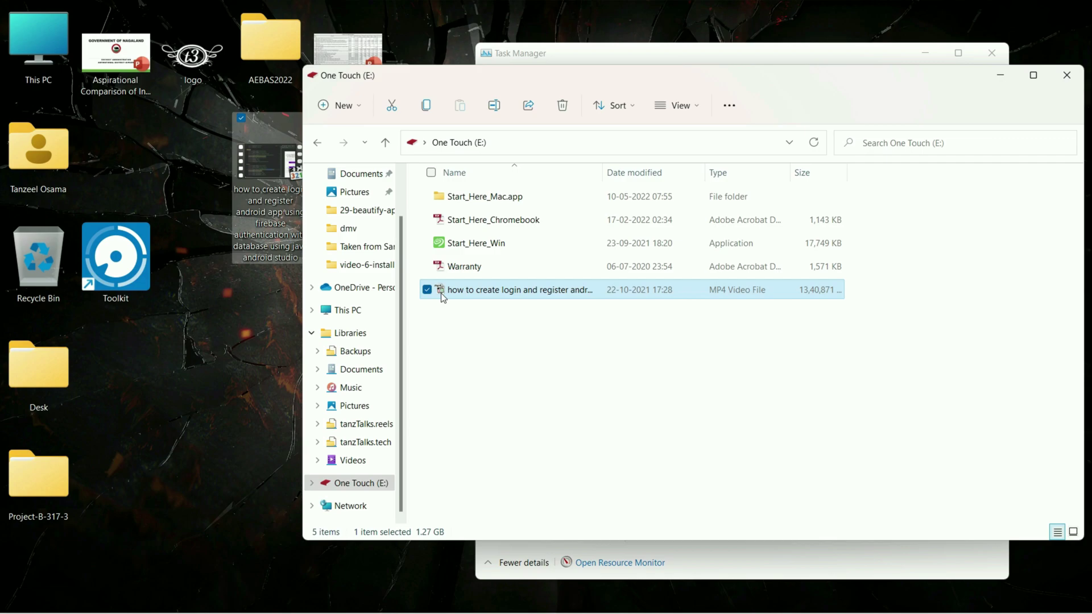
Run all CrystalDiskMark tests (5 × 512MiB) on drive E: (1/4657GiB).
{"action": "left_click", "coordinate": [1004, 77]}
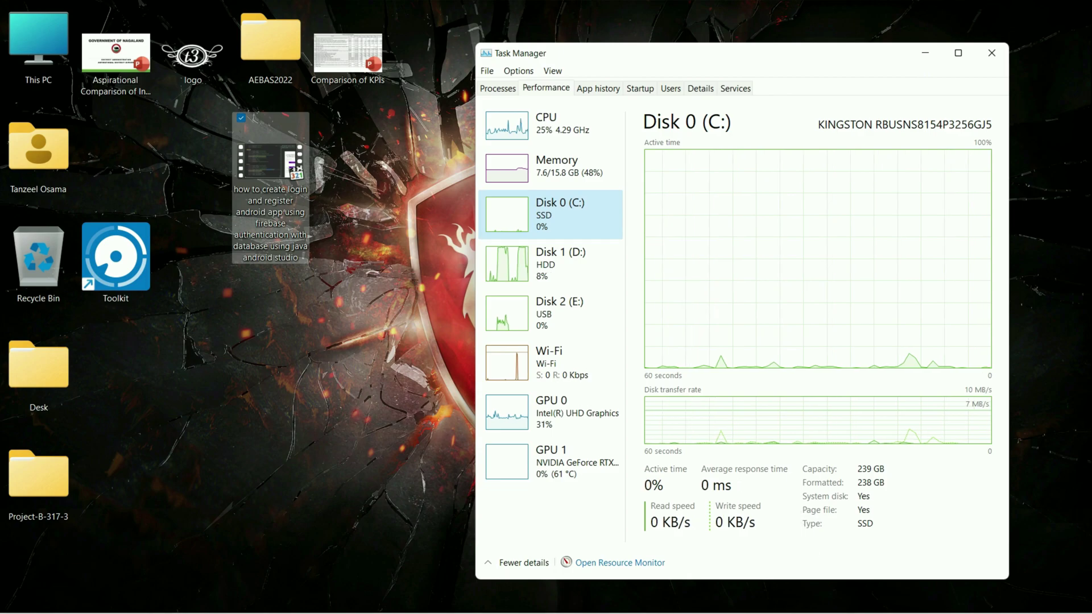
{"action": "left_click", "coordinate": [522, 231]}
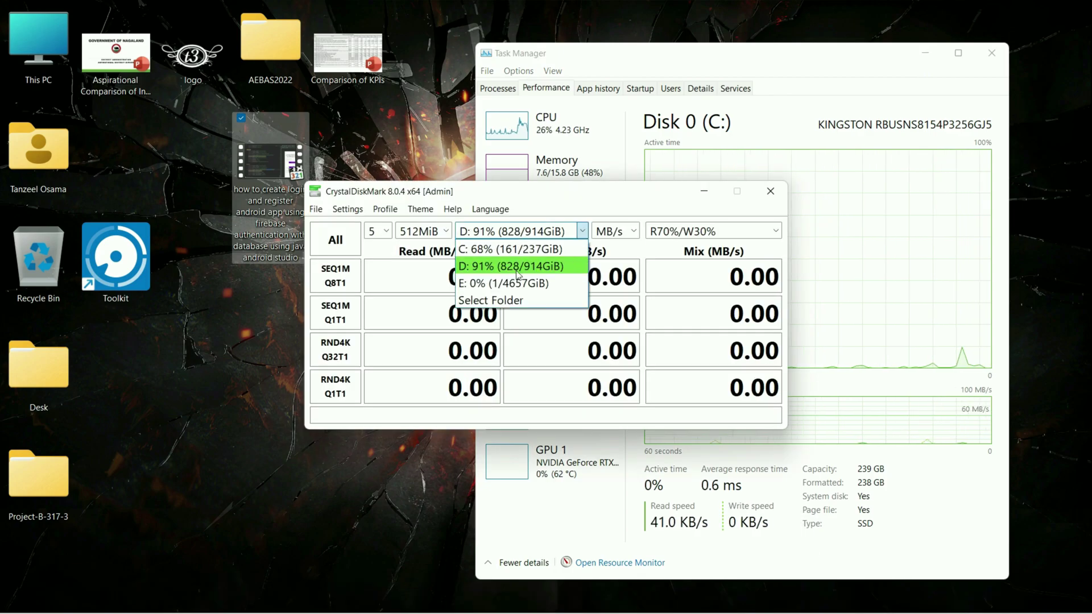
{"action": "left_click", "coordinate": [546, 285]}
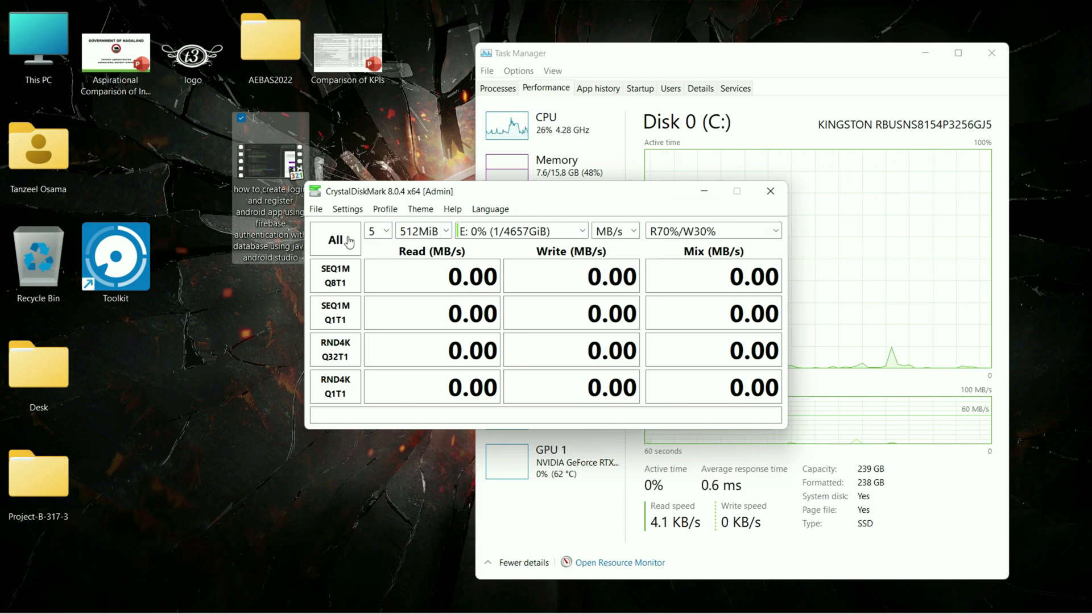
{"action": "left_click", "coordinate": [321, 241]}
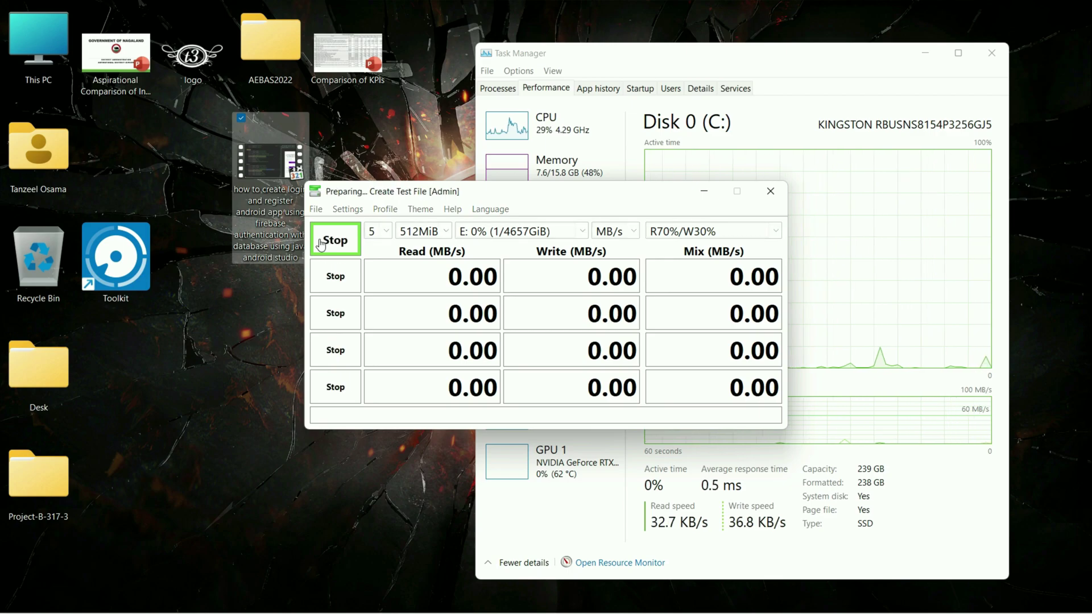